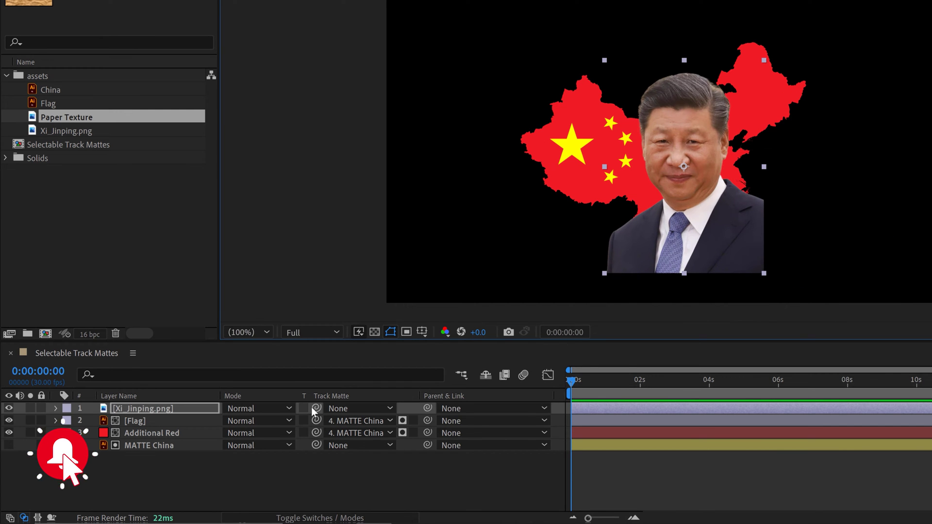
Set the Xi Jinping photo's track matte to MATTE China and shrink the photo in the viewer.
left_click_drag(316, 408, 148, 446)
scroll(703, 164, "up", 1)
scroll(703, 165, "down", 1)
left_click_drag(764, 60, 740, 123)
left_click(493, 470)
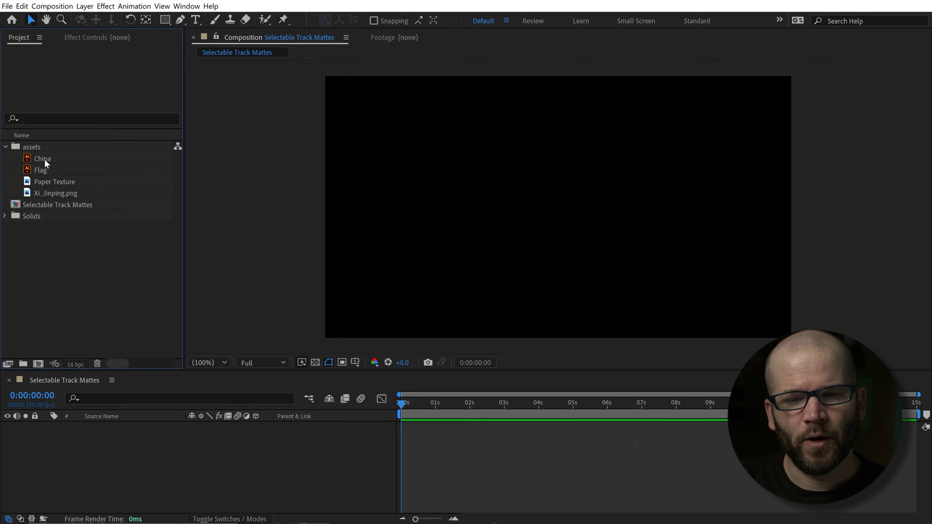
Add the China map to the composition, scale it up to fill the frame, and enable Continuously Rasterize.
left_click(42, 159)
left_click_drag(43, 159, 123, 456)
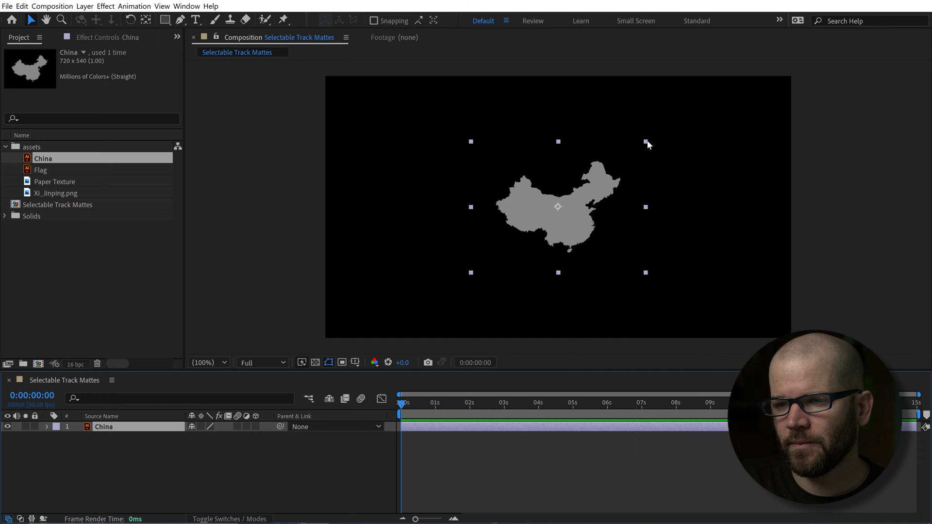
left_click_drag(648, 141, 729, 87)
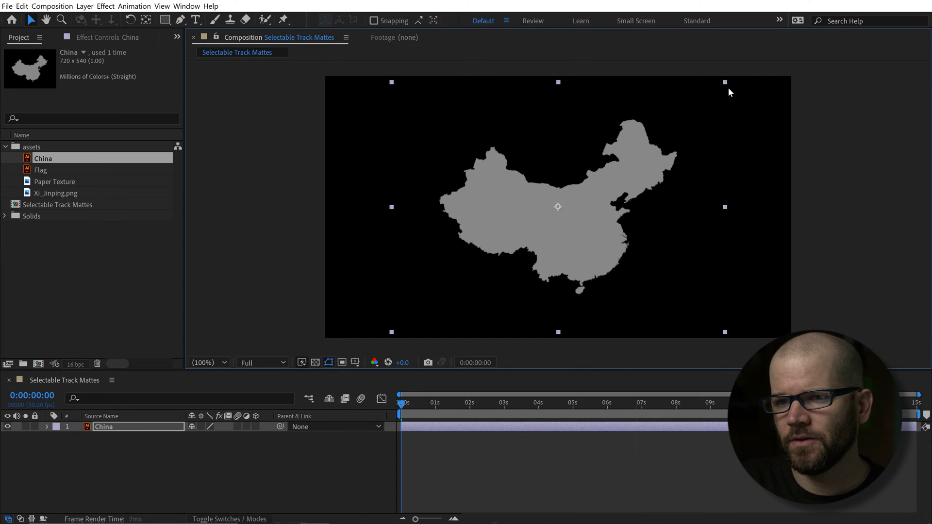
left_click(201, 426)
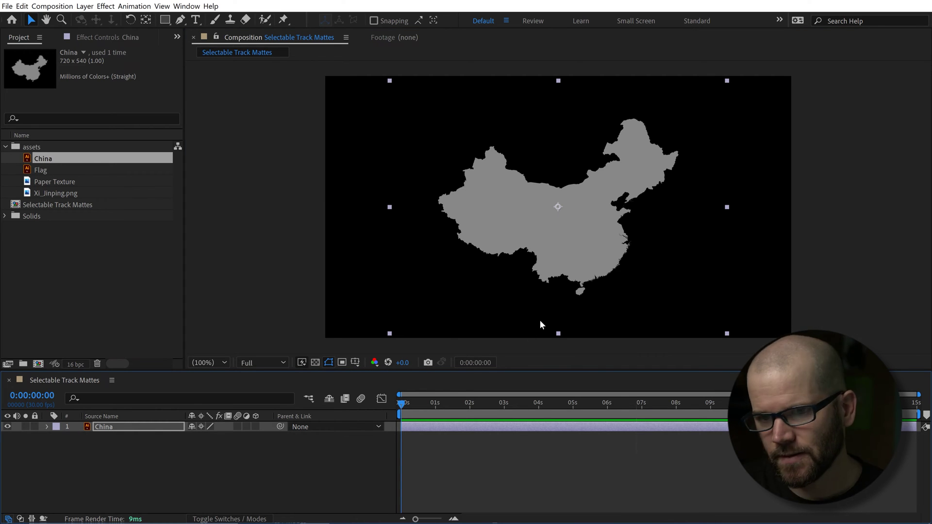
left_click(224, 477)
left_click(113, 427)
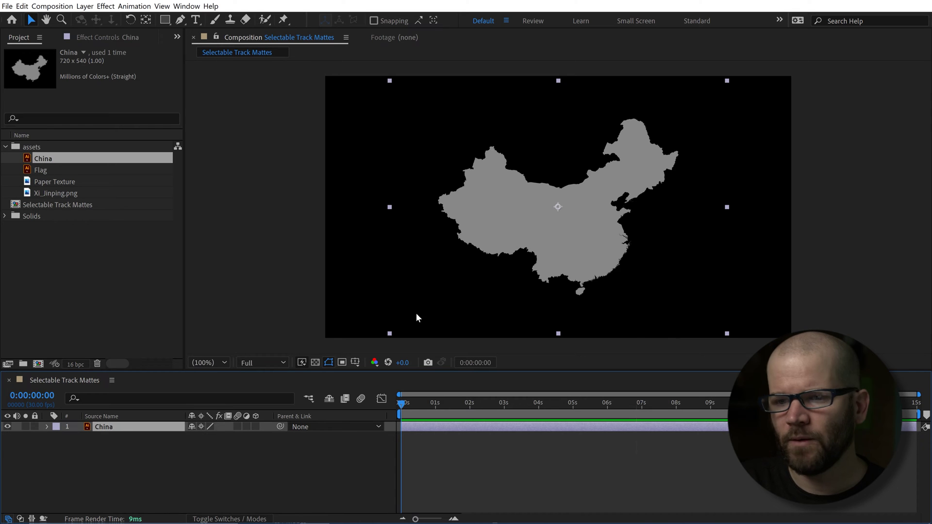
left_click(103, 453)
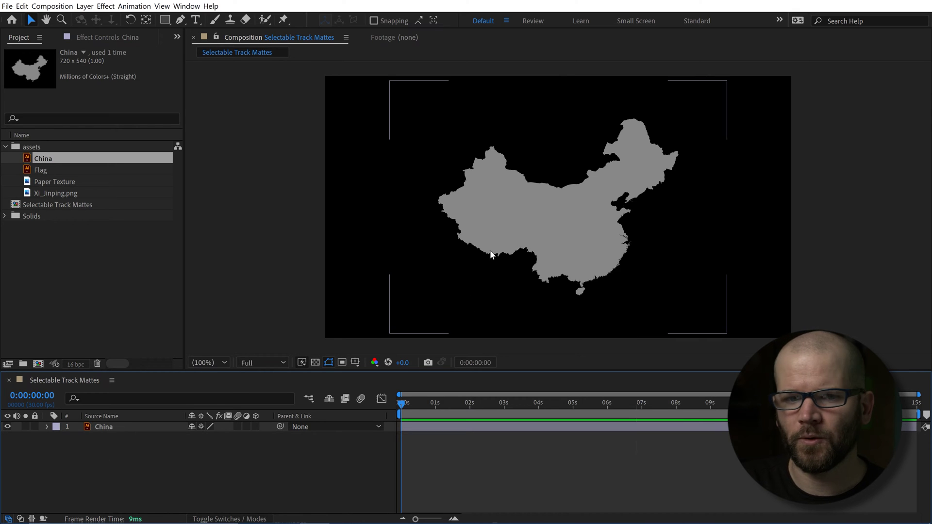
Add the Flag and Xi_Jinping.png as layers stacked above China.
key("Down")
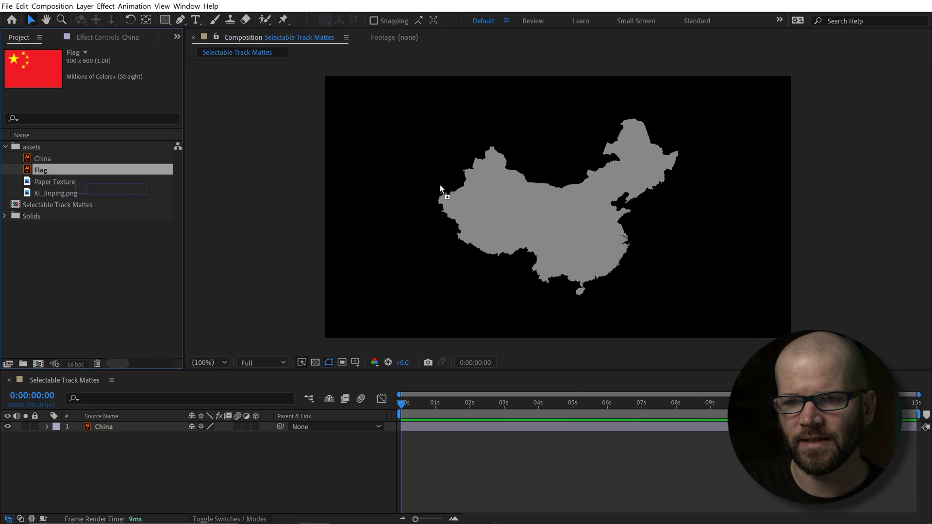
left_click_drag(444, 187, 446, 175)
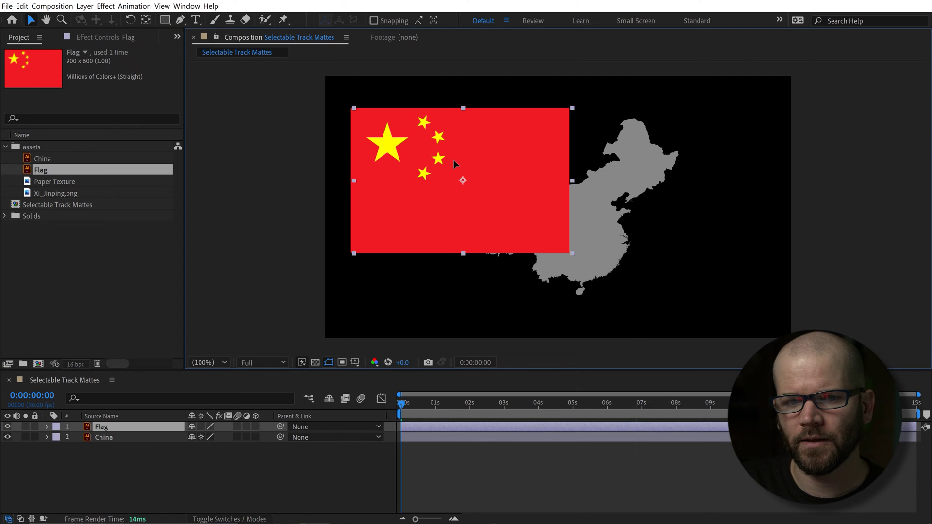
left_click_drag(56, 193, 692, 249)
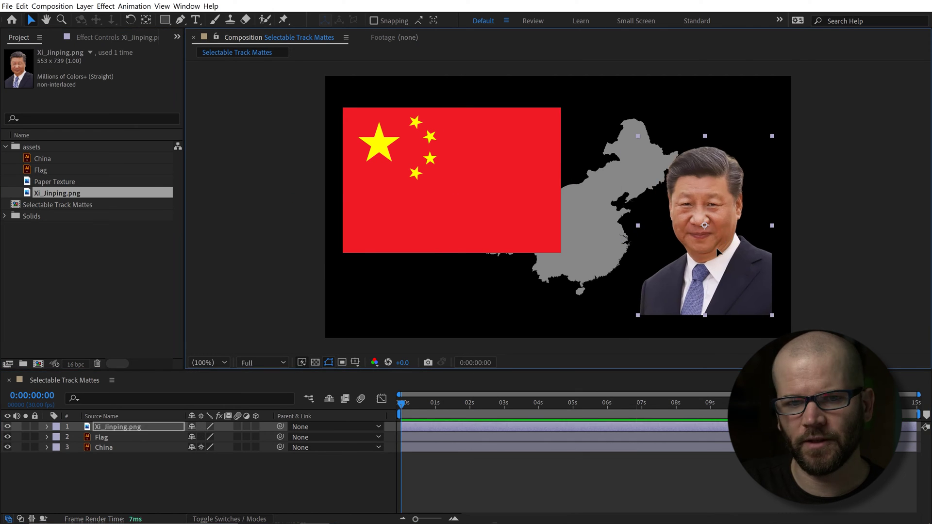
left_click(52, 183)
Show the Mode and Track Matte columns in the timeline.
left_click(348, 285)
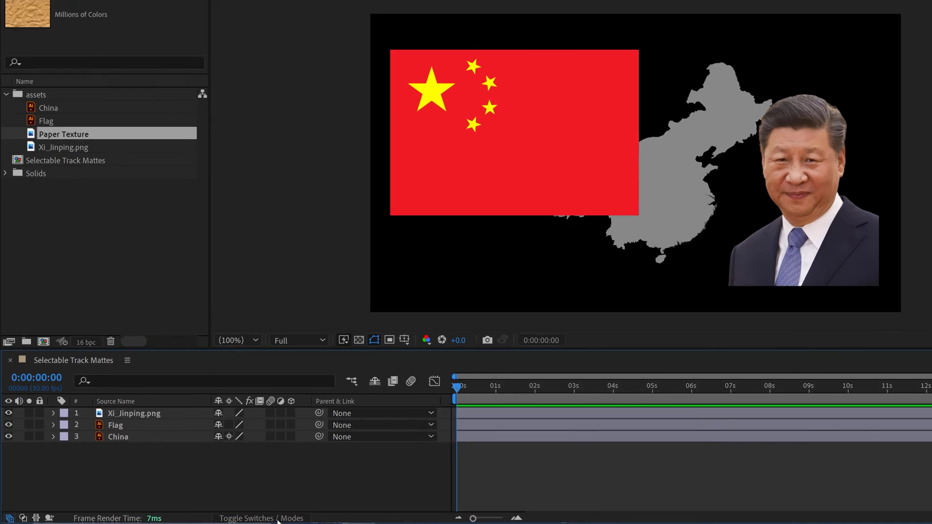
left_click(278, 519)
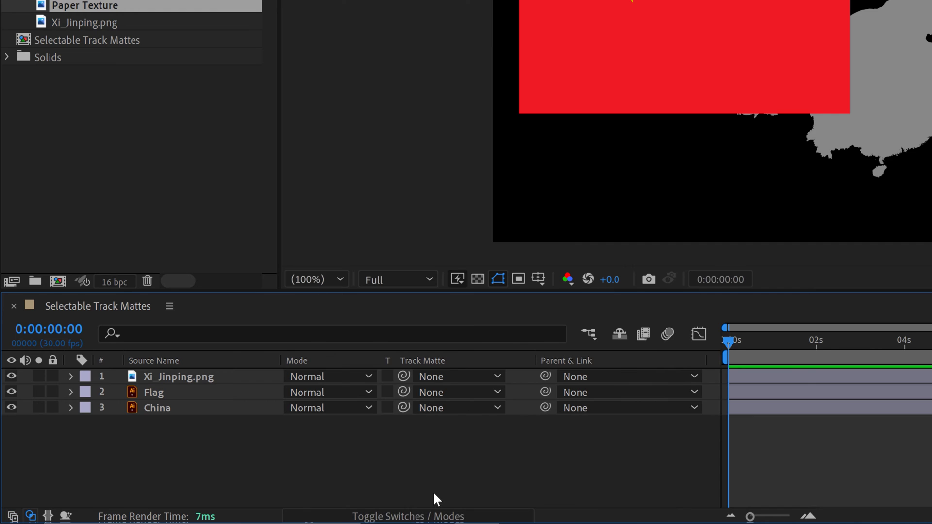
right_click(243, 362)
mouse_move(298, 406)
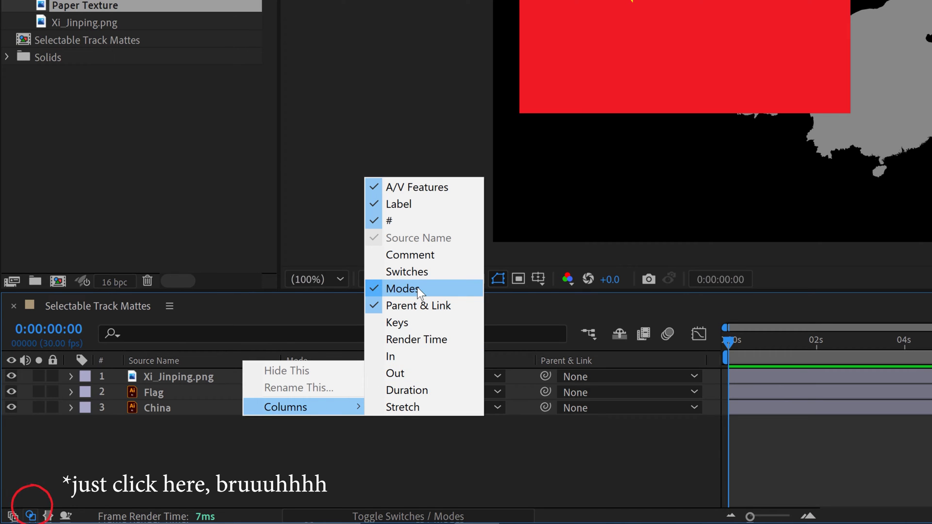
left_click(523, 438)
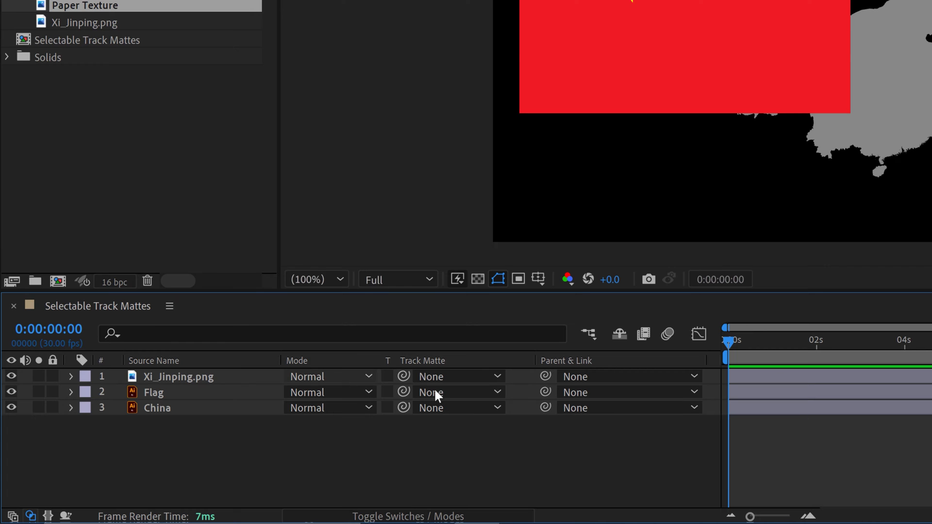
Check the photo layer's Track Matte choices, leaving it set to None.
left_click(439, 375)
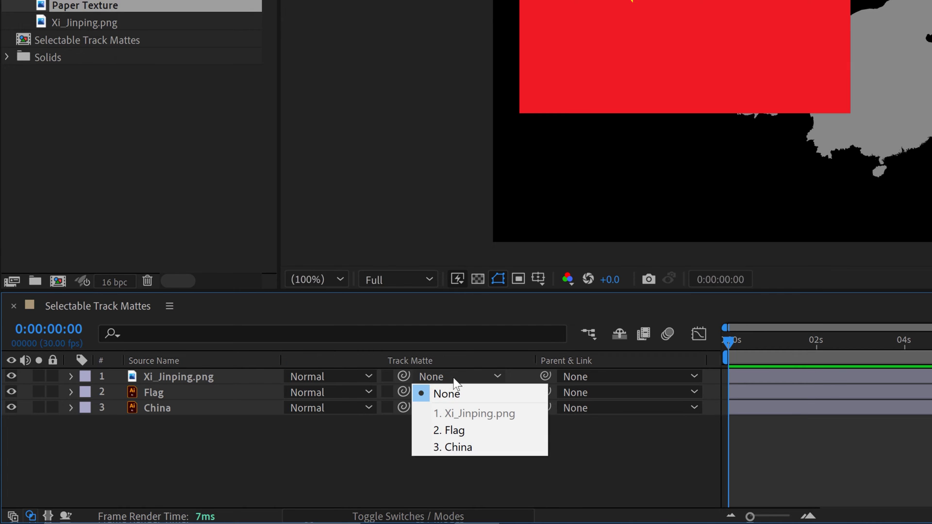
left_click(382, 444)
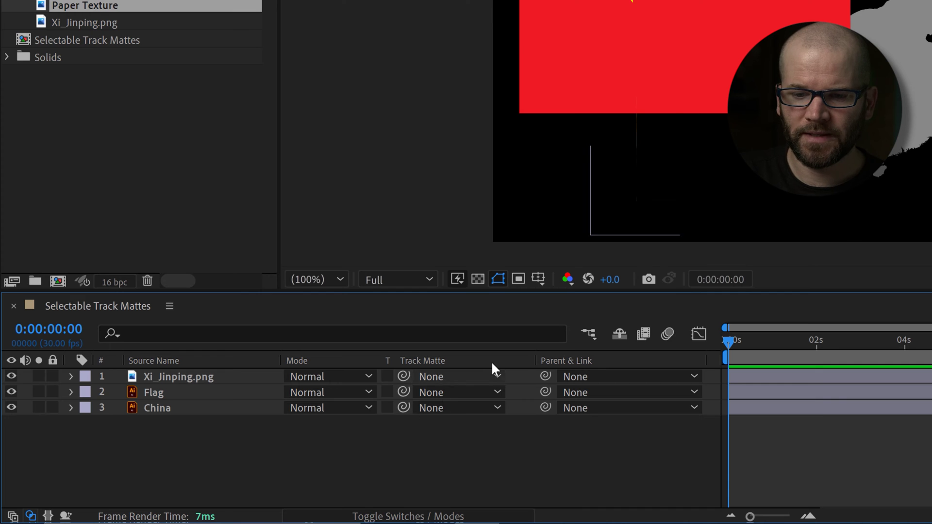
left_click(488, 377)
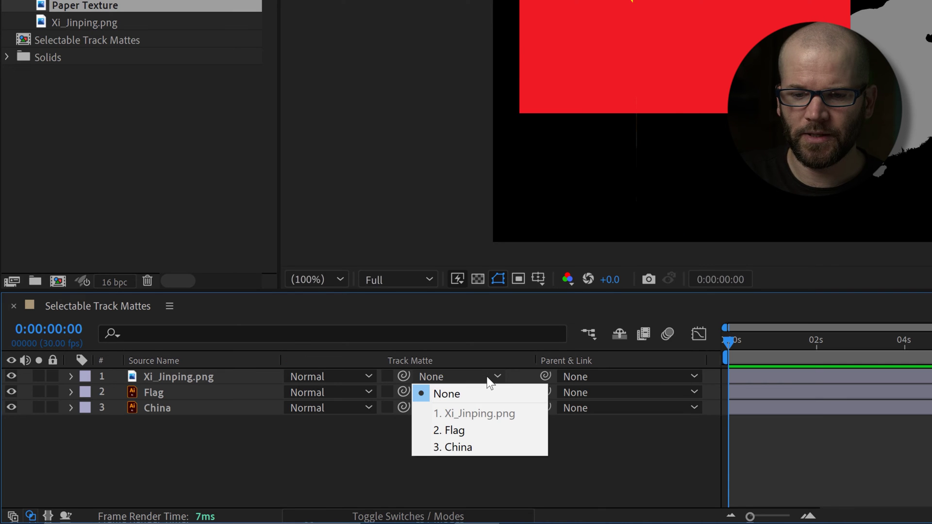
left_click(339, 441)
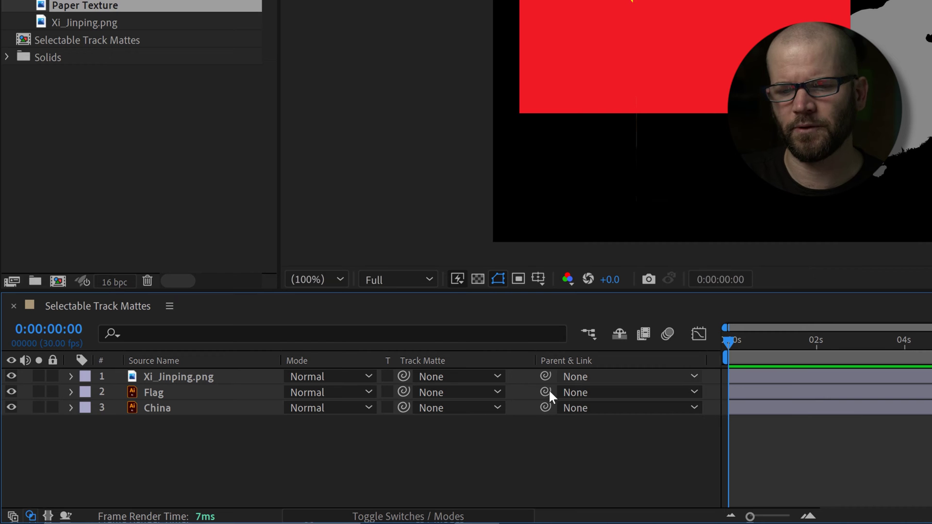
Rename the China layer to MATTE China and give it a yellow label.
left_click(468, 408)
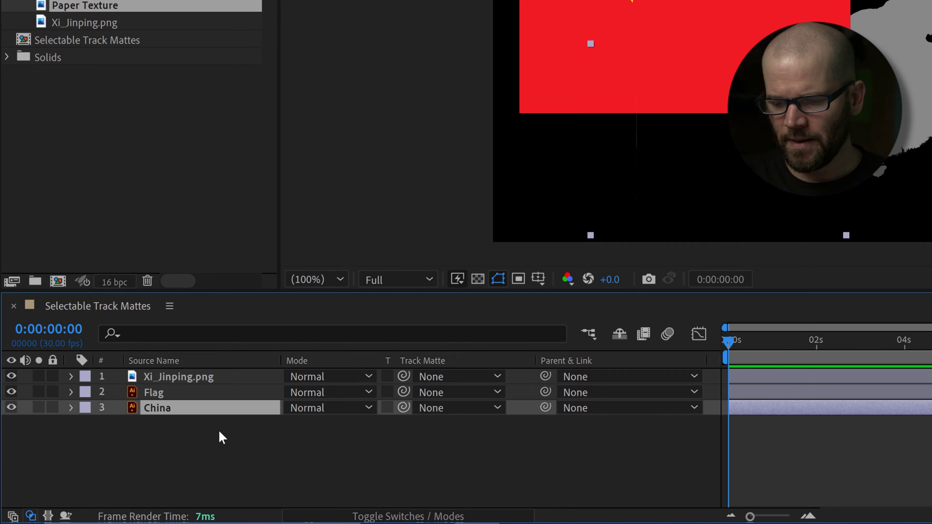
key("Return")
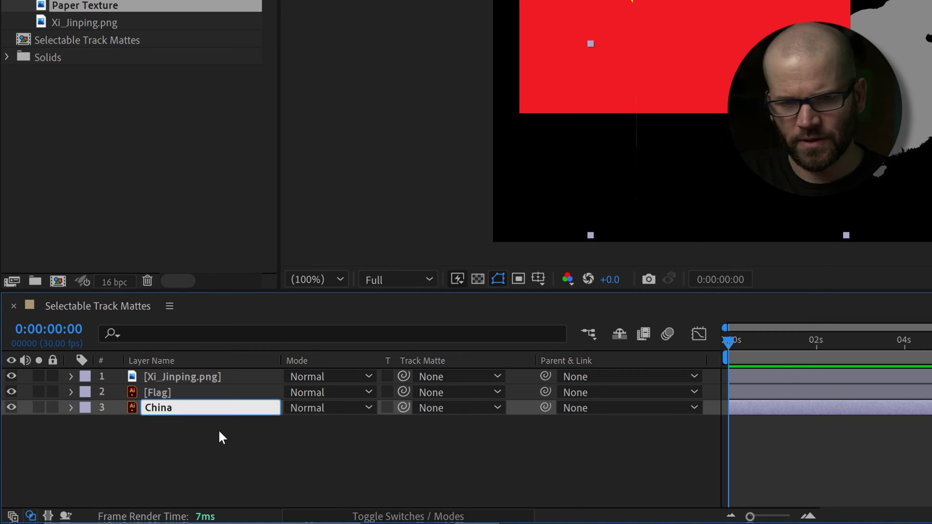
type("MATTE")
key("Return")
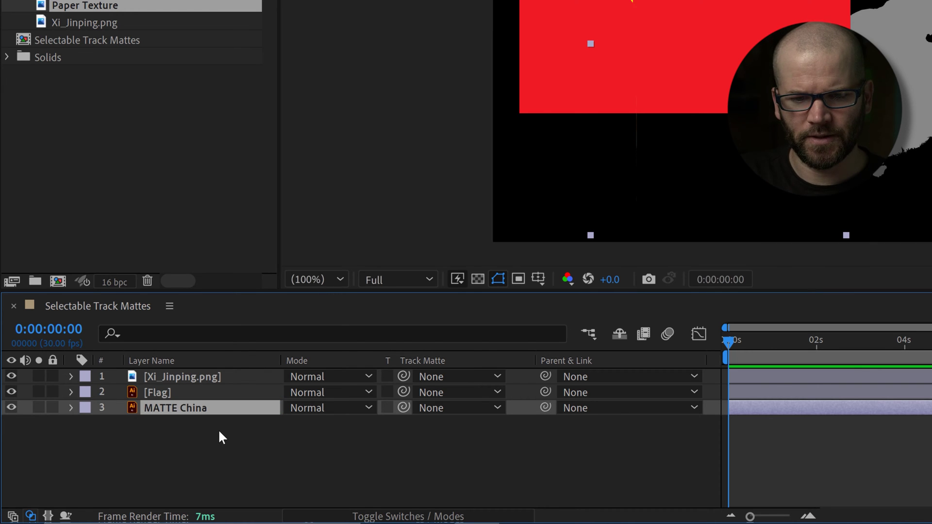
left_click(84, 408)
left_click(141, 150)
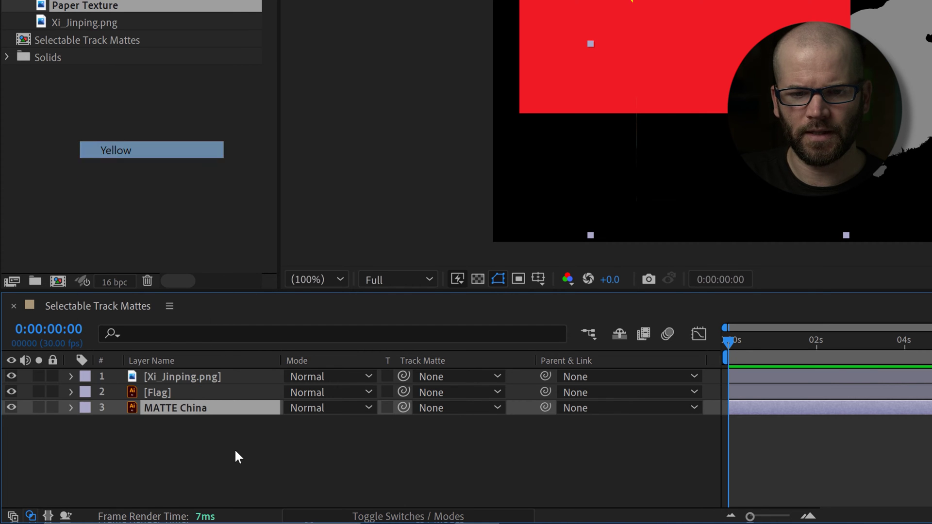
Move the Flag over the China shape and set its track matte to MATTE China.
left_click(160, 394)
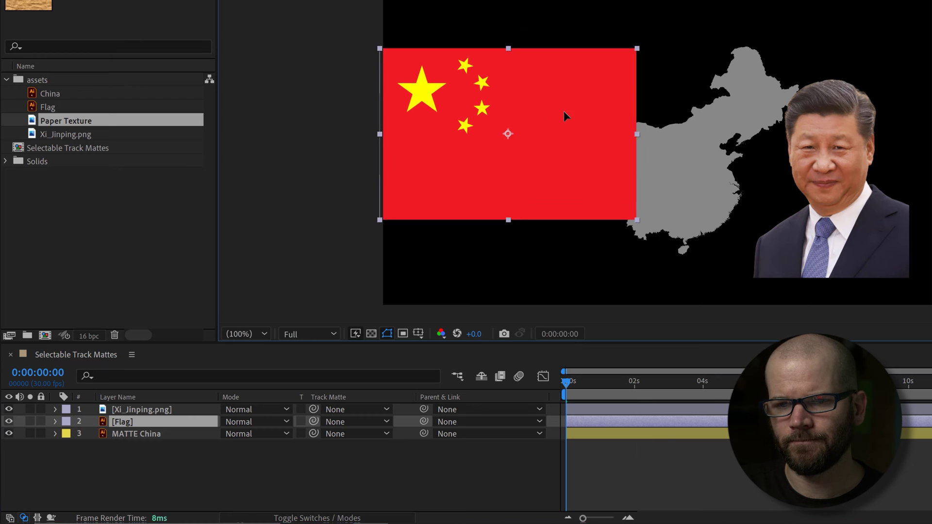
left_click_drag(564, 110, 690, 124)
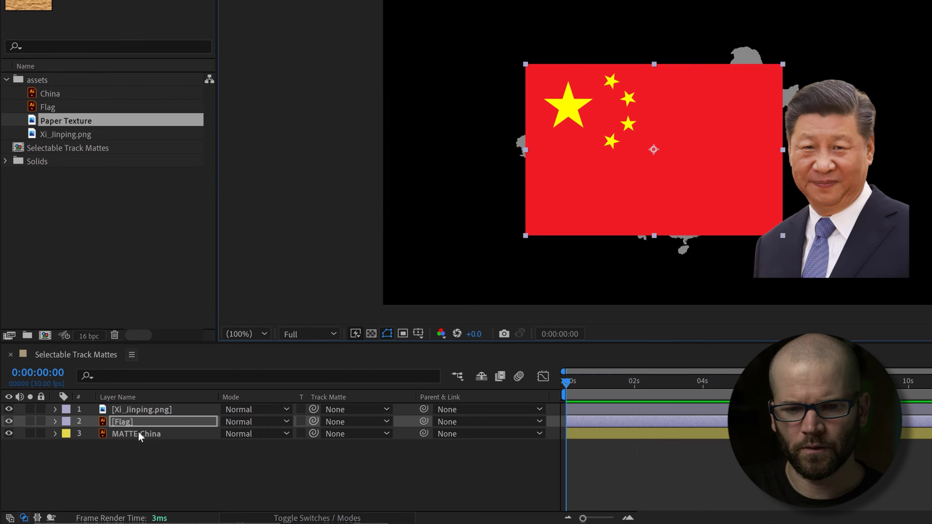
left_click(313, 422)
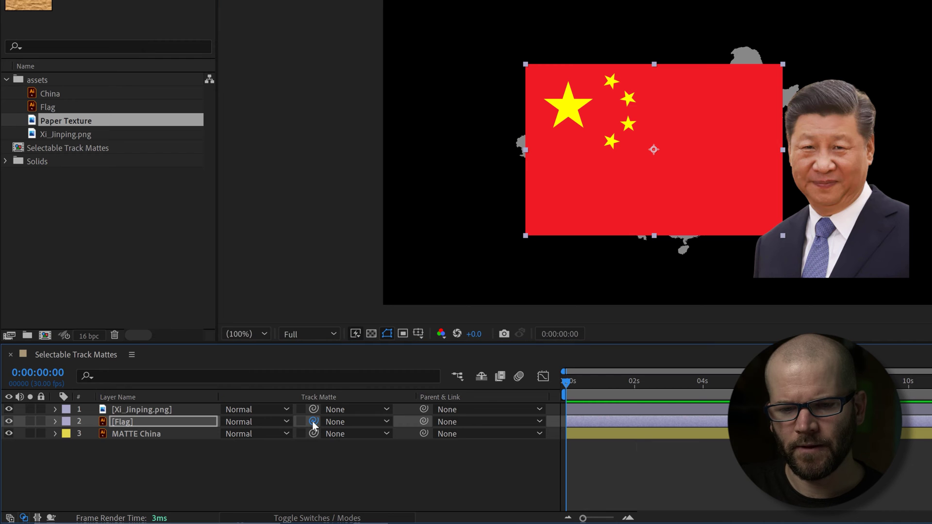
left_click_drag(314, 426, 130, 432)
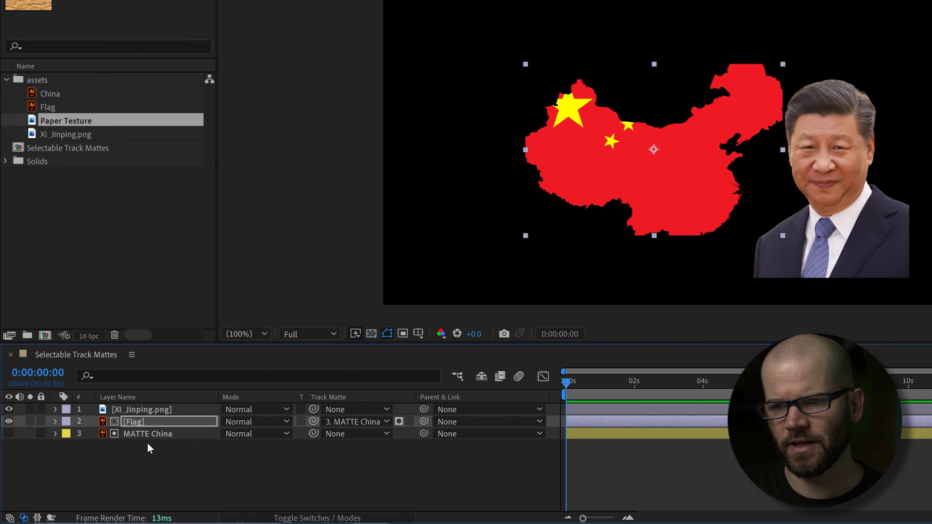
left_click(208, 464)
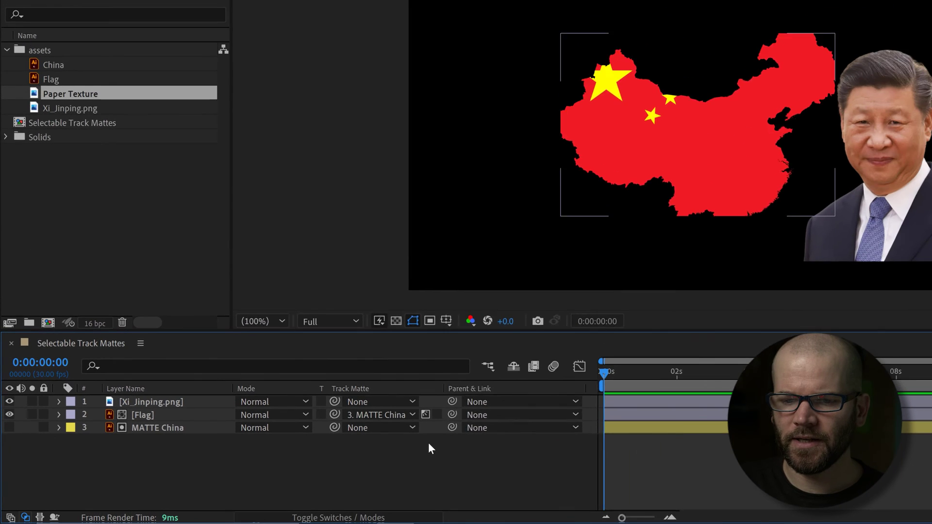
Switch the Flag's matte to luminance, compare inversion, then move and shrink it so the stars fit.
left_click(600, 370)
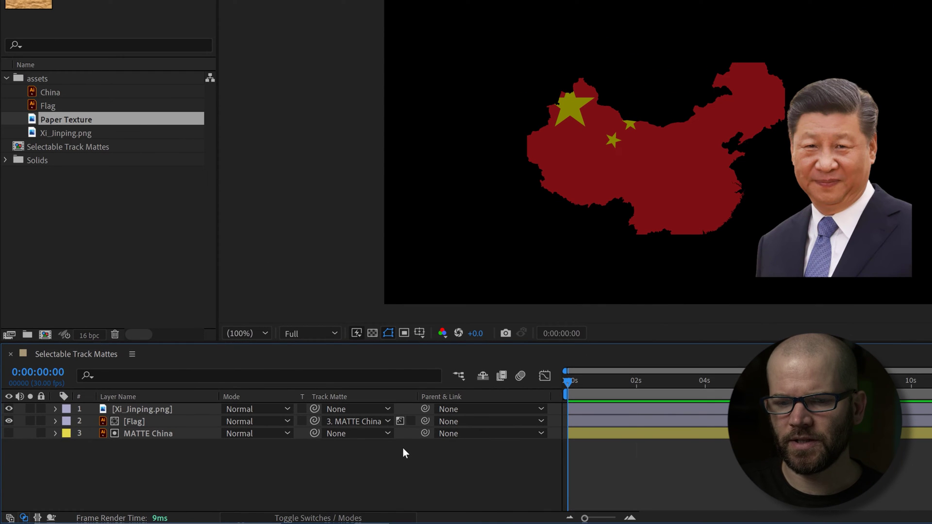
left_click(400, 422)
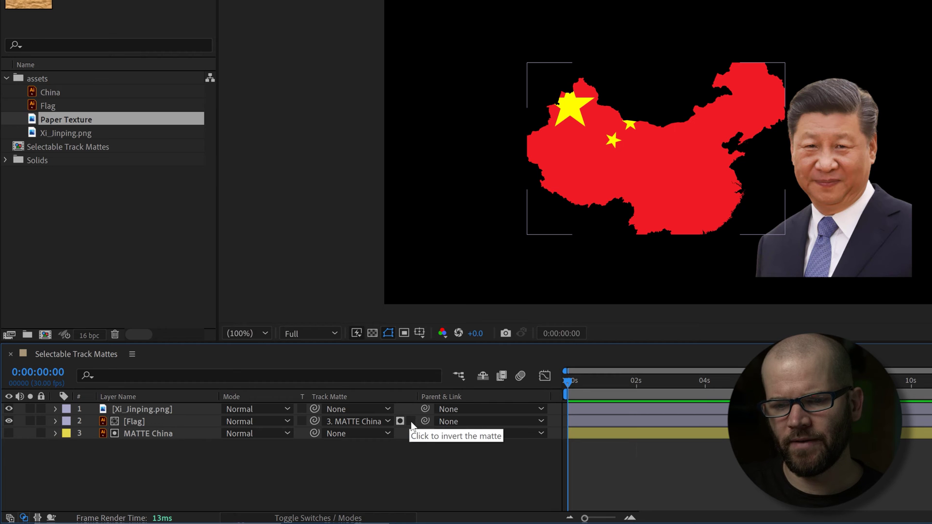
left_click(411, 421)
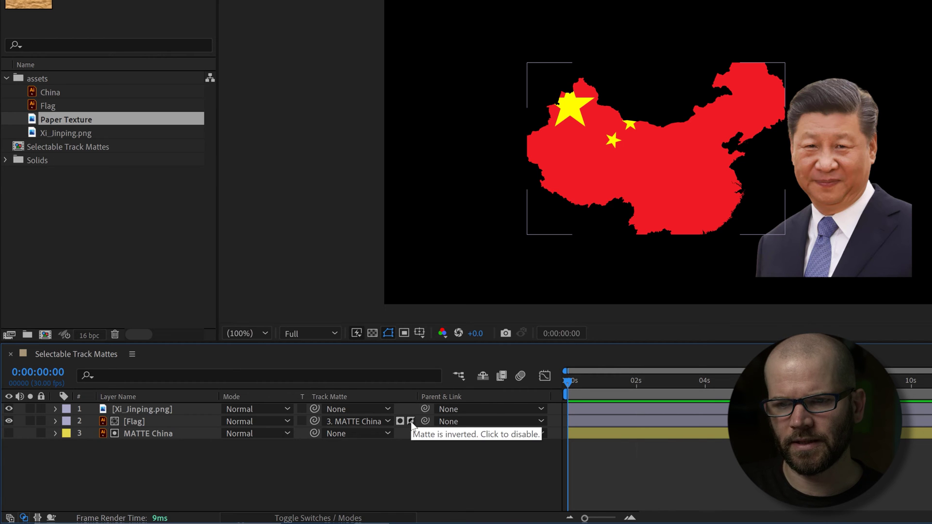
left_click(411, 421)
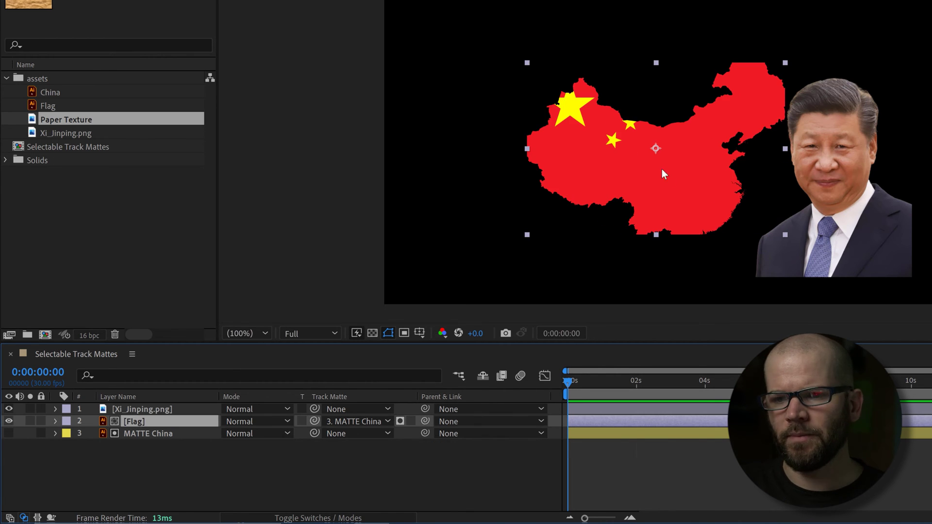
left_click_drag(661, 170, 666, 205)
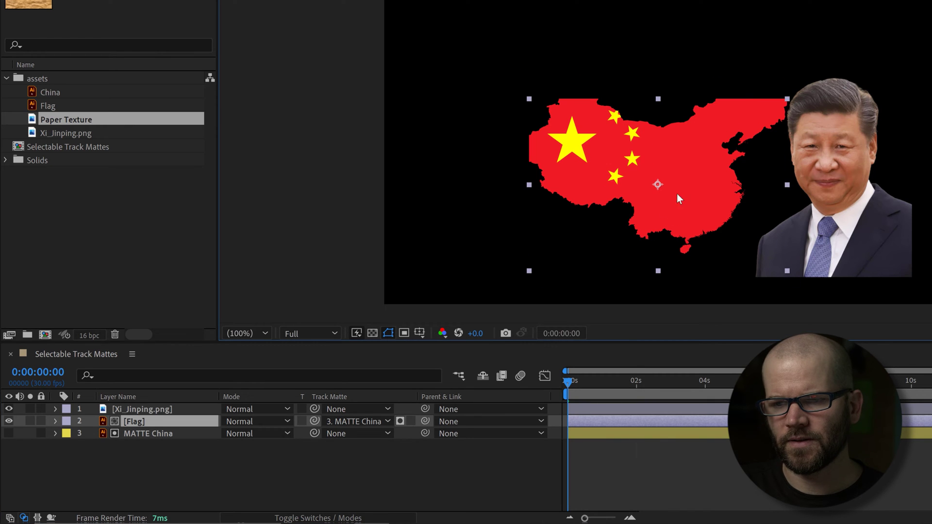
left_click_drag(788, 102, 761, 121)
left_click_drag(648, 175, 646, 164)
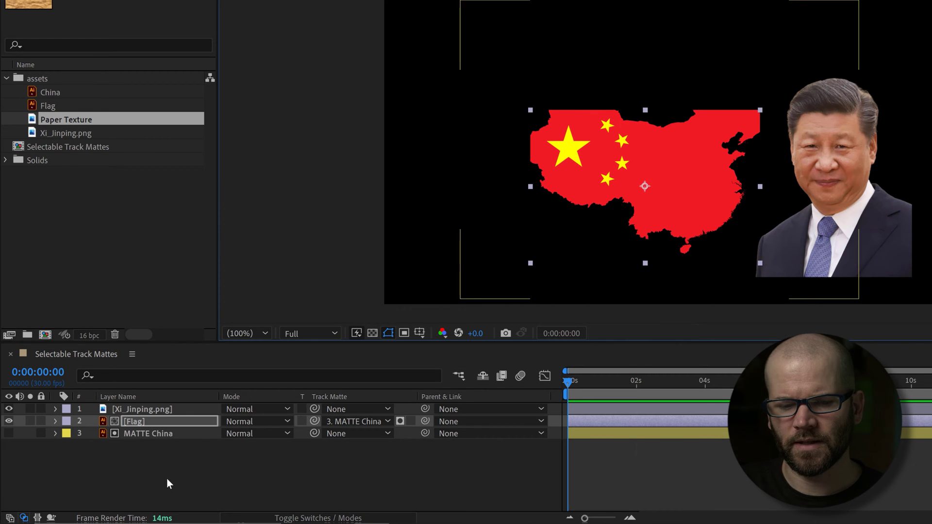
Create a new solid using the red sampled from the map.
right_click(125, 470)
mouse_move(156, 336)
left_click(310, 364)
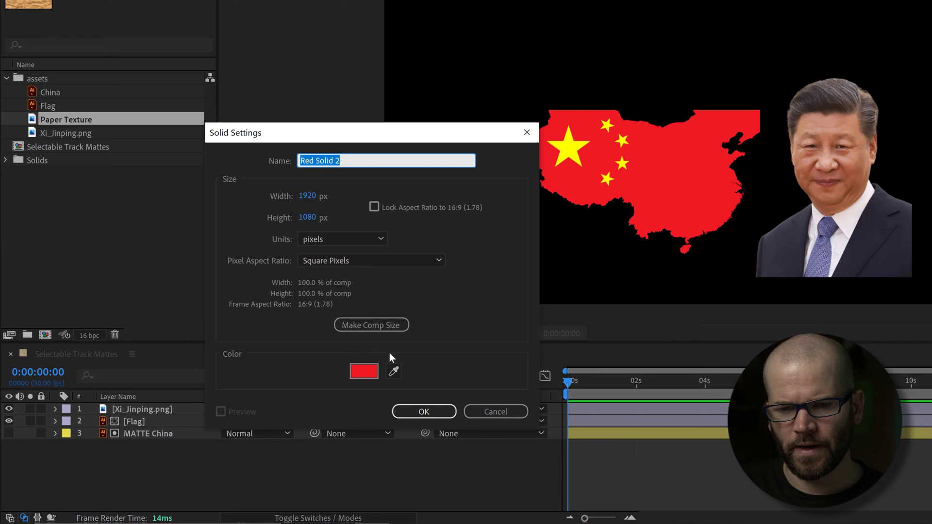
left_click(393, 372)
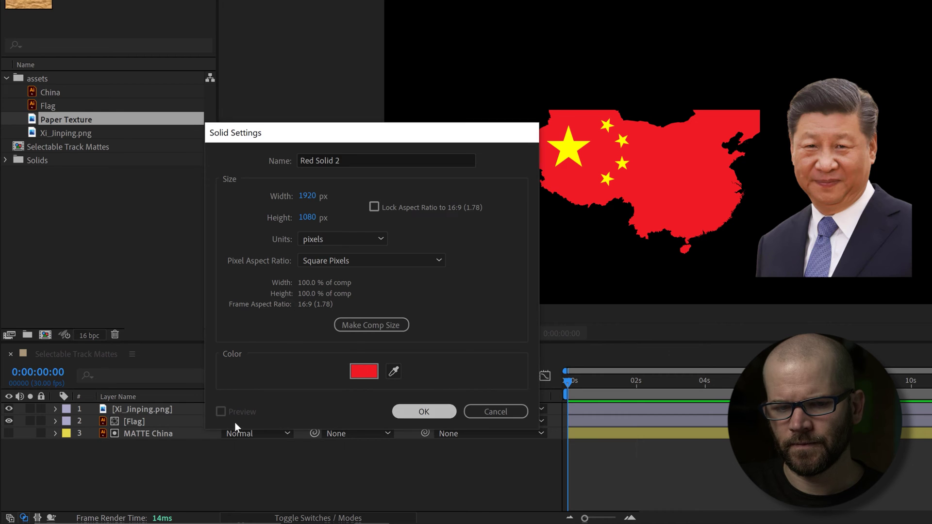
left_click(436, 411)
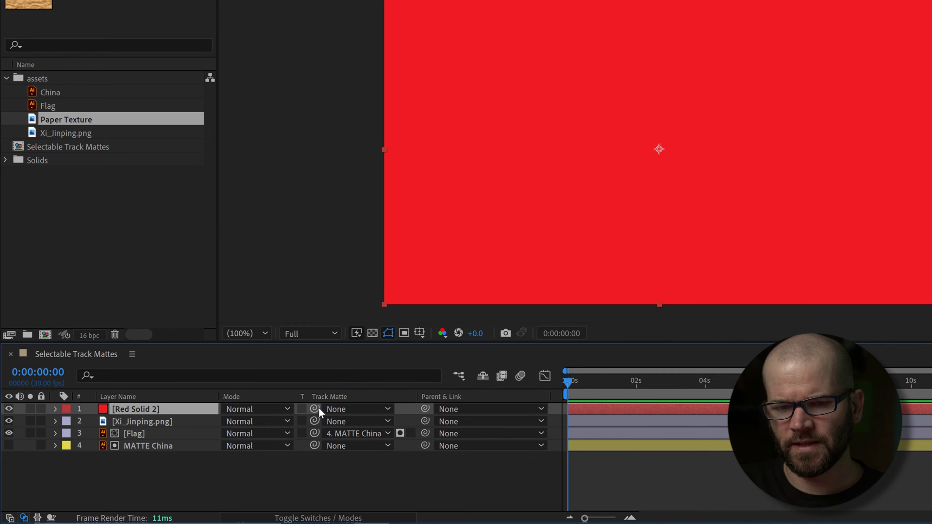
Matte the red solid to MATTE China, place it below the Flag, and rename it 'Additional Red'.
left_click_drag(284, 411, 146, 445)
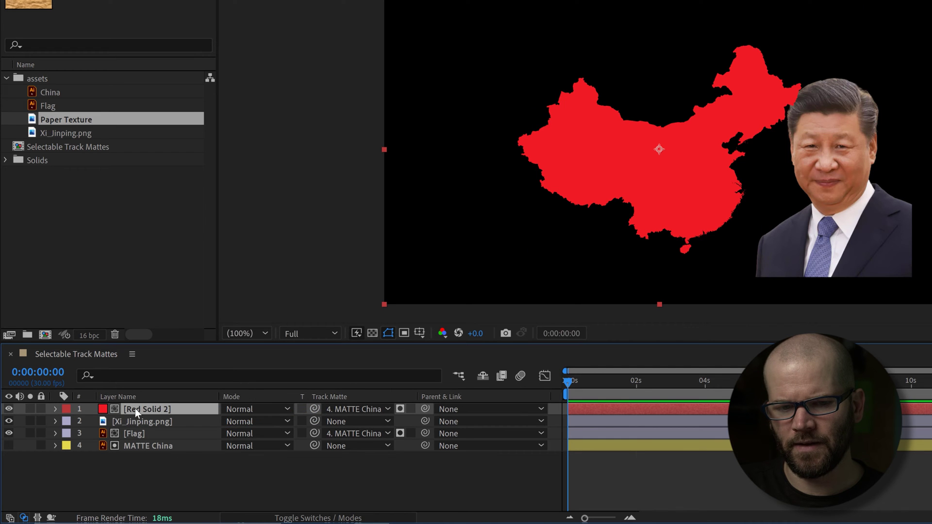
left_click_drag(134, 409, 132, 438)
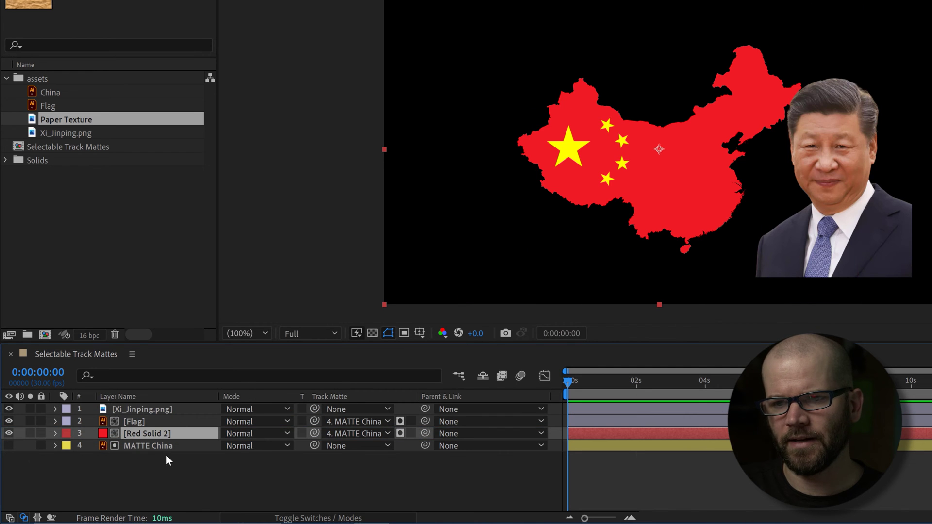
left_click(170, 471)
left_click(141, 431)
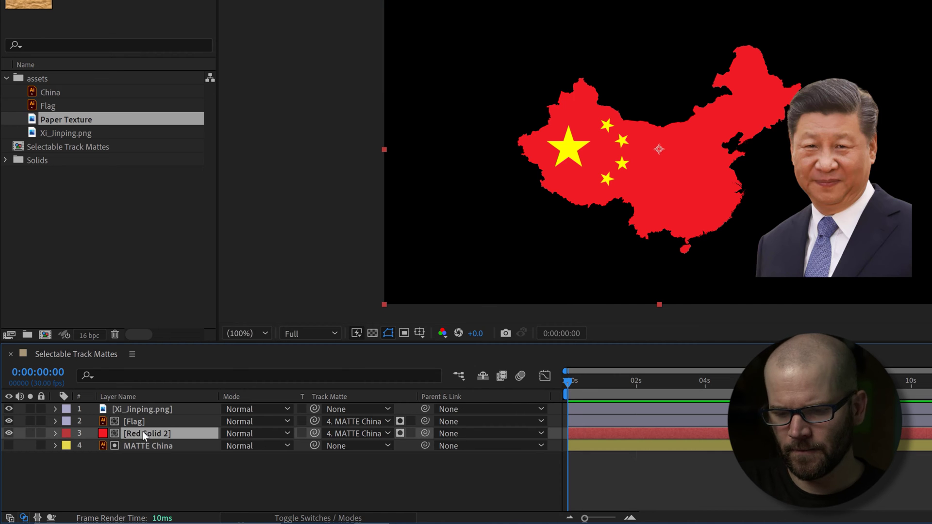
key("Return")
type("Additional Red")
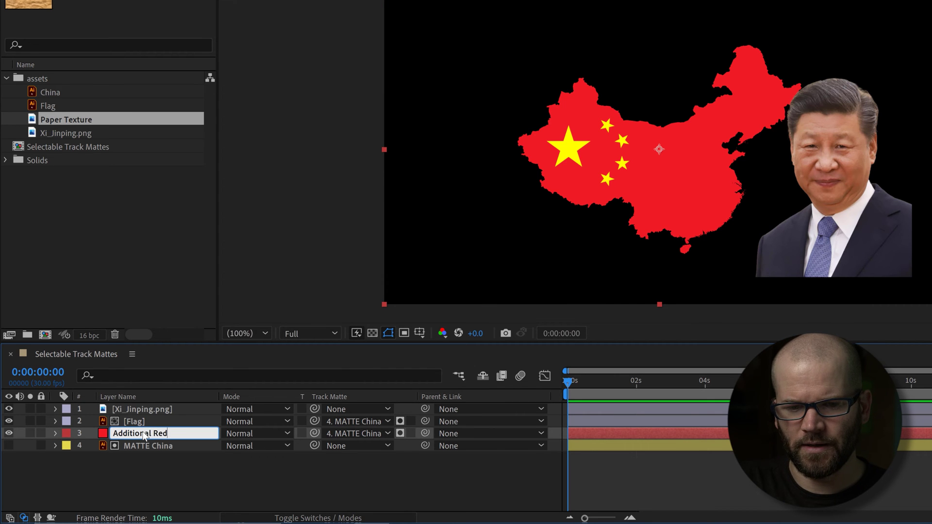
key("Return")
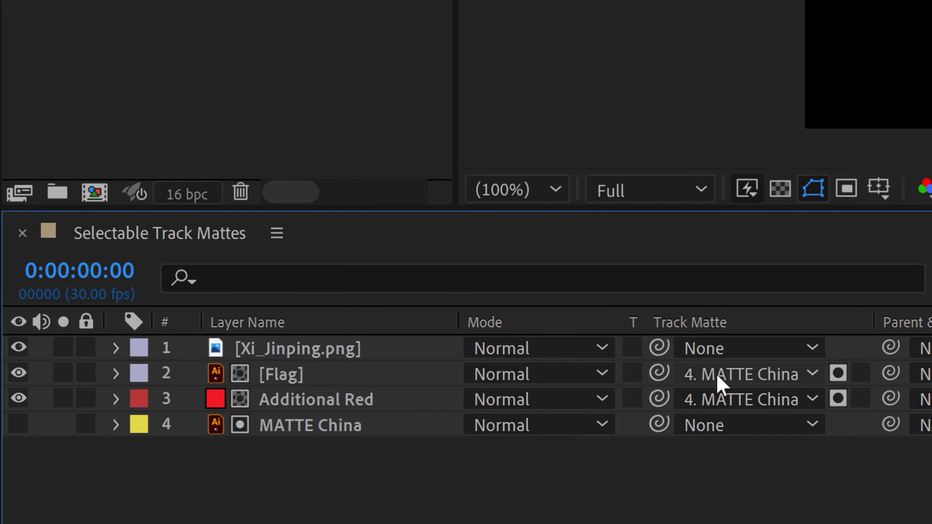
left_click(309, 421)
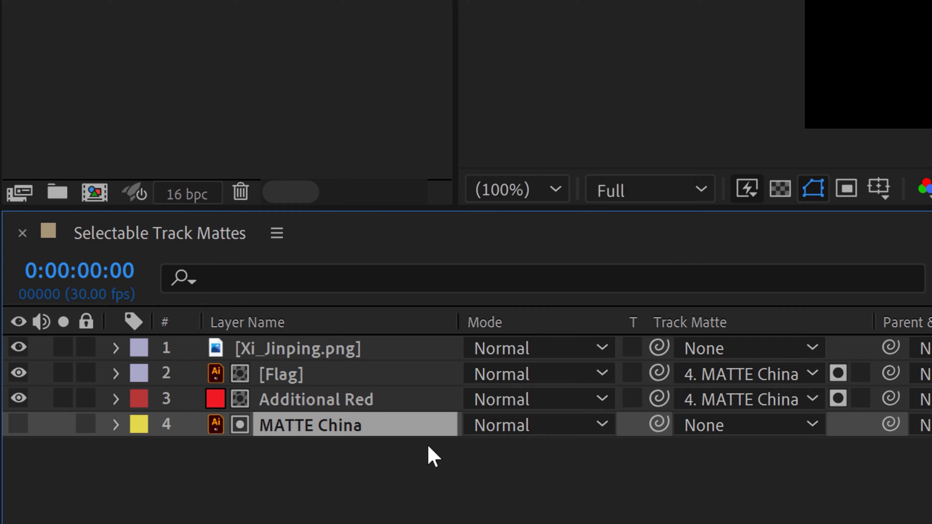
Move the Xi Jinping portrait over the map, matte it to MATTE China, and nudge it down-right.
left_click(298, 348)
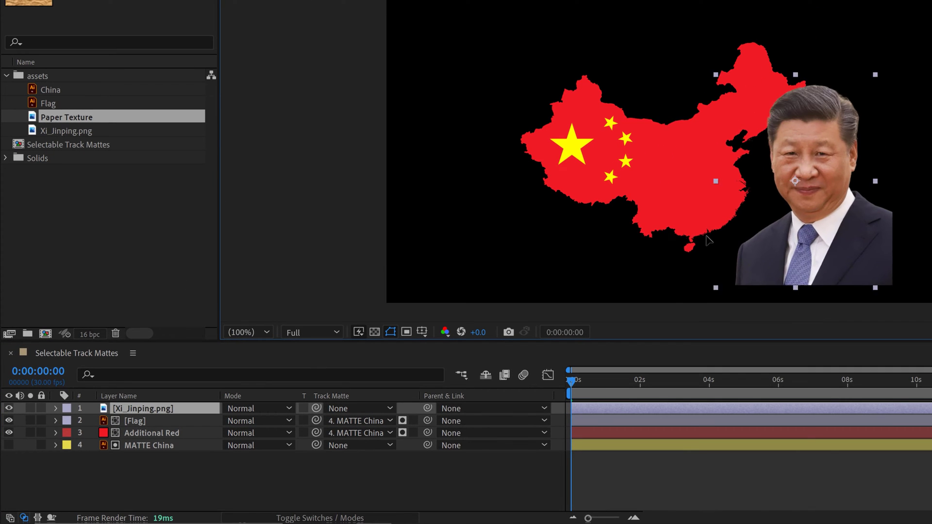
left_click_drag(821, 243, 709, 229)
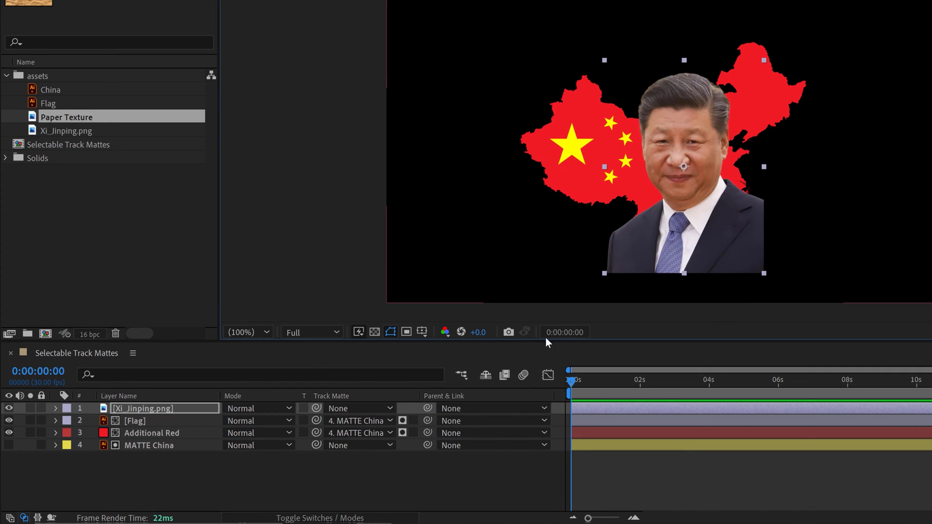
left_click_drag(316, 408, 150, 446)
left_click(245, 463)
left_click(177, 408)
scroll(679, 177, "up", 1)
scroll(757, 138, "down", 1)
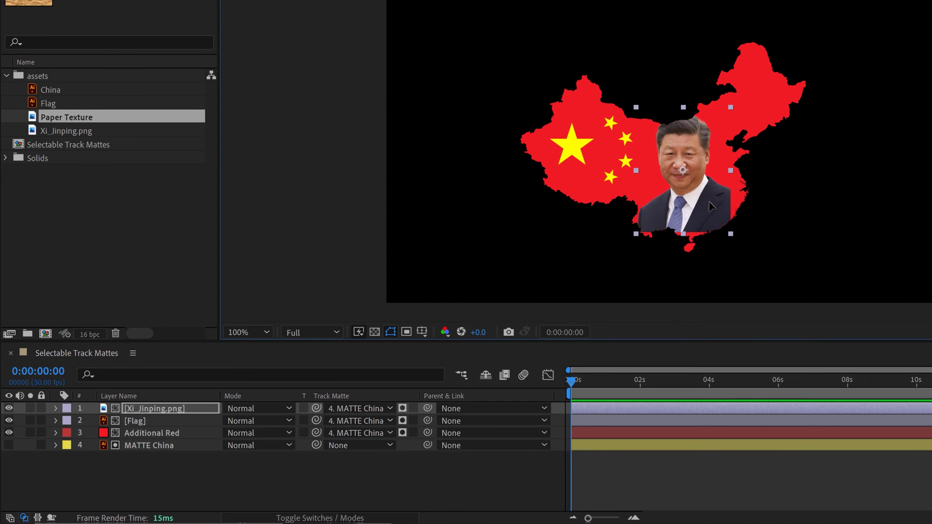
left_click_drag(702, 183, 712, 204)
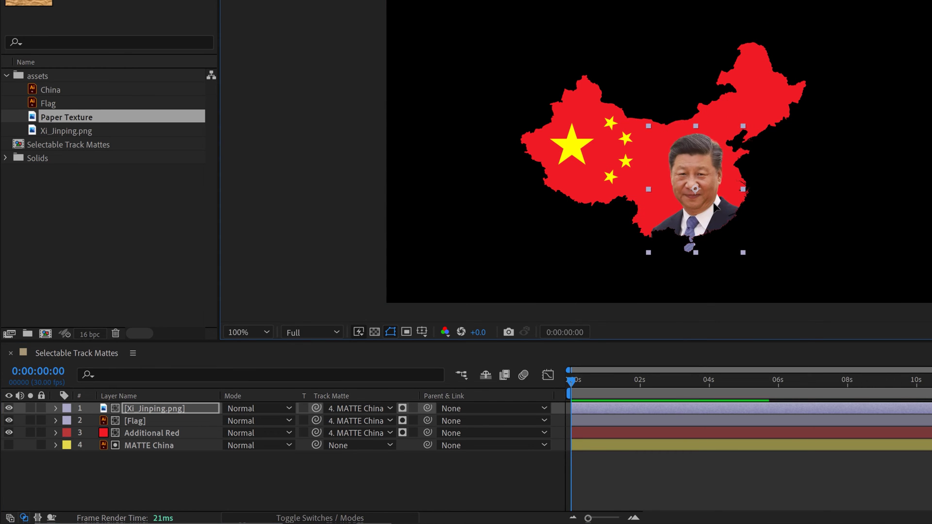
left_click(490, 465)
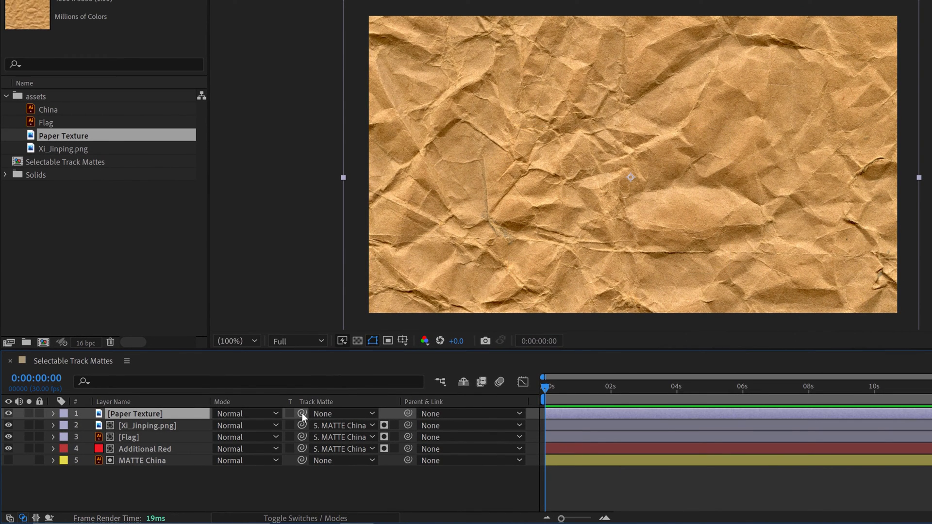
Set Paper Texture's track matte to MATTE China and its blend mode to Multiply.
left_click_drag(302, 414, 141, 460)
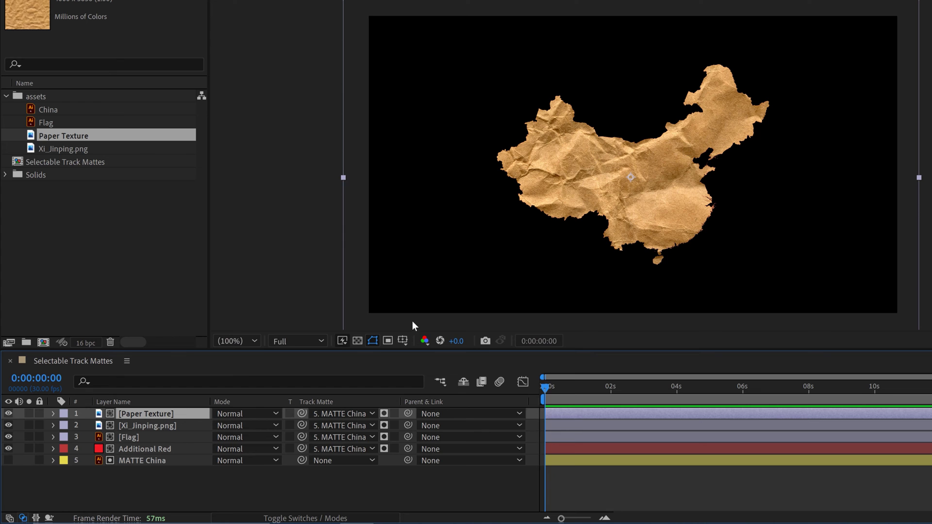
left_click(229, 412)
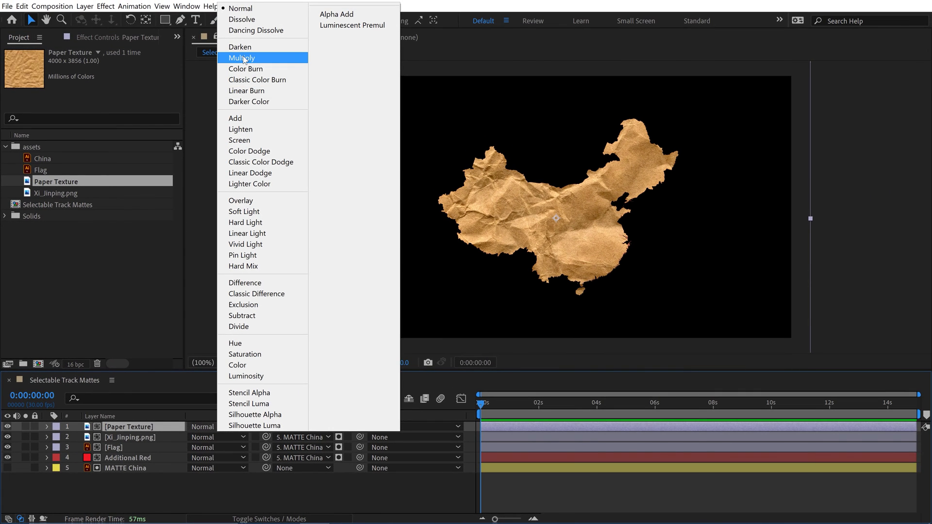
left_click(242, 58)
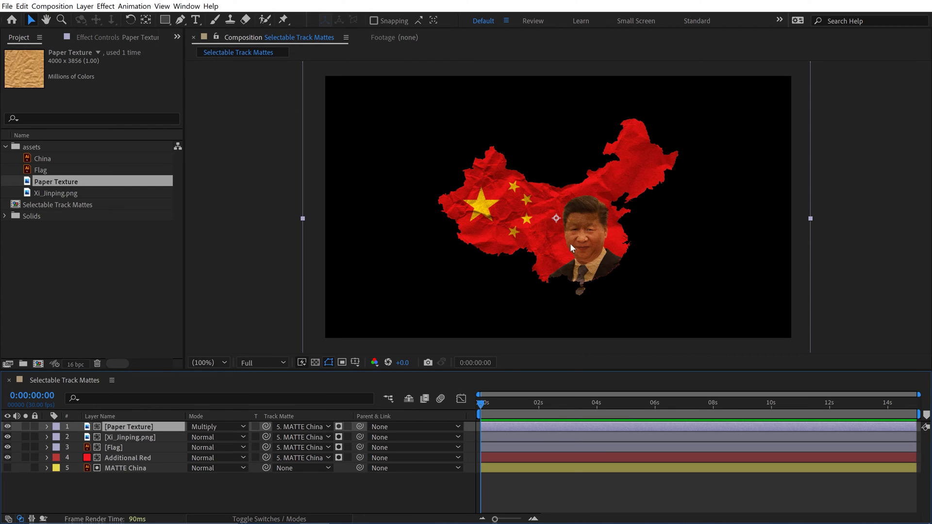
left_click(558, 206)
left_click(133, 429)
Apply Hue/Saturation from Effects & Presets to Paper Texture and fully desaturate it.
left_click(187, 6)
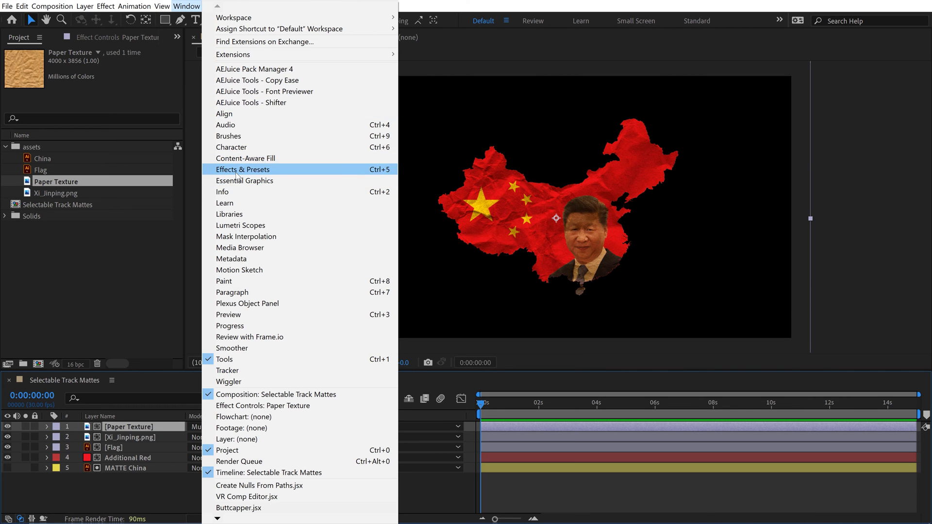
left_click(236, 172)
left_click(836, 52)
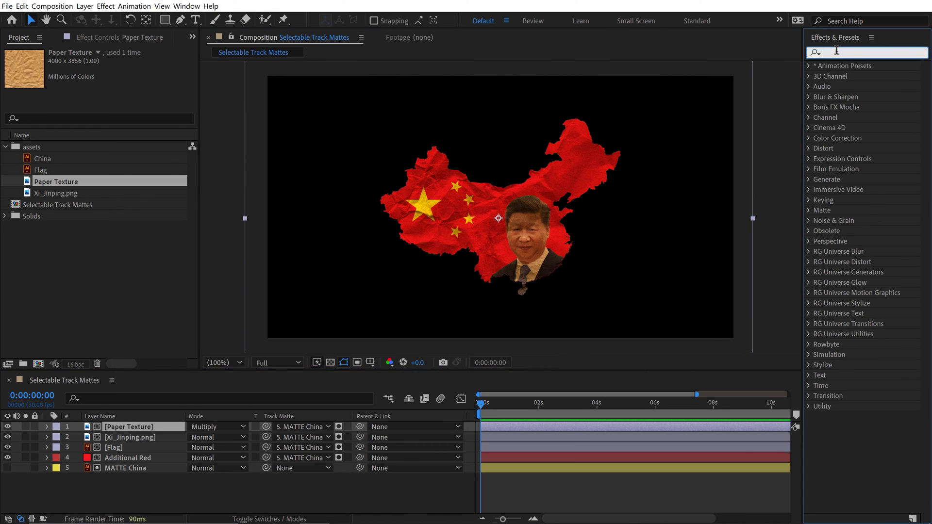
type("hue")
double_click(869, 128)
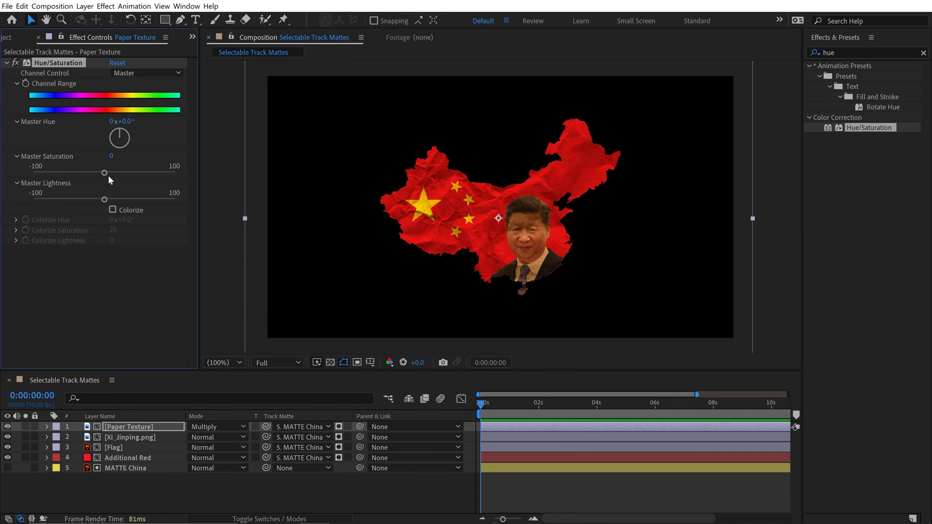
left_click_drag(105, 174, 23, 176)
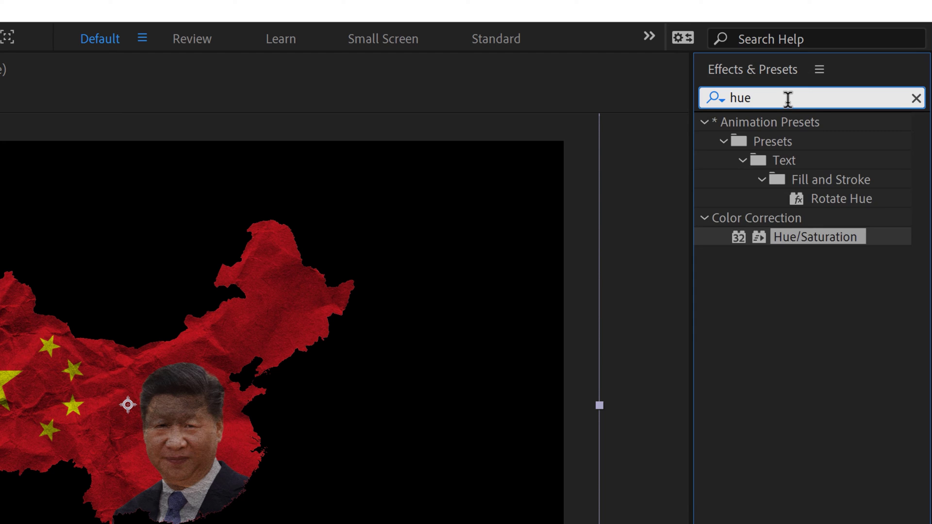
Search Effects & Presets for 'level' and apply Levels to the Paper Texture layer.
double_click(858, 52)
type("desat")
key("Return")
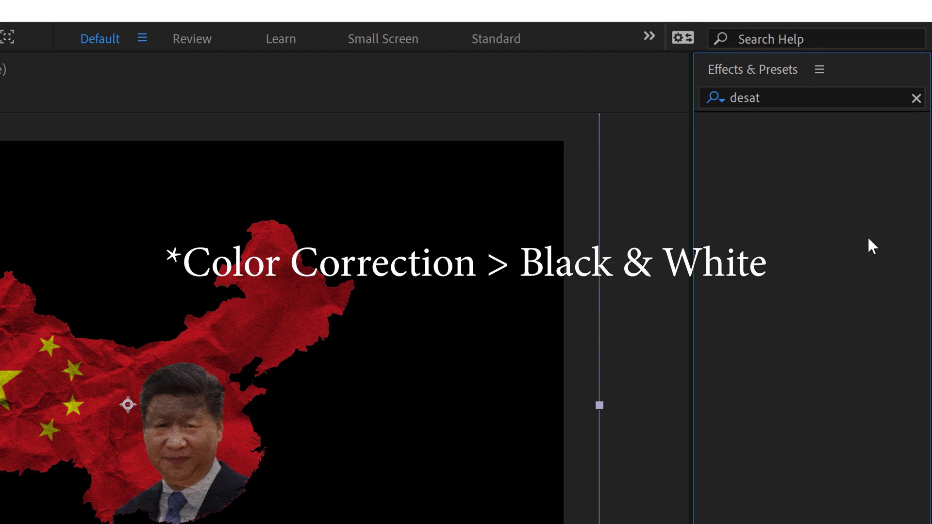
left_click(916, 99)
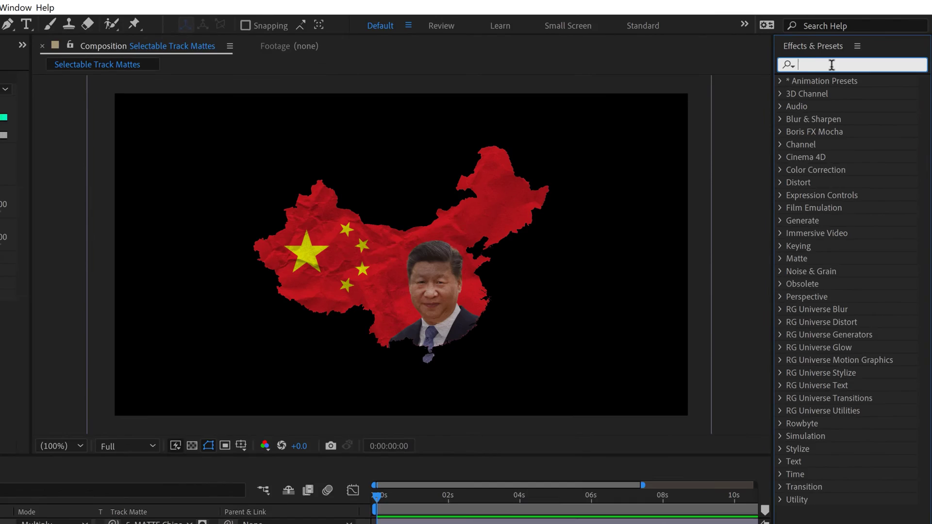
left_click(777, 97)
type("level")
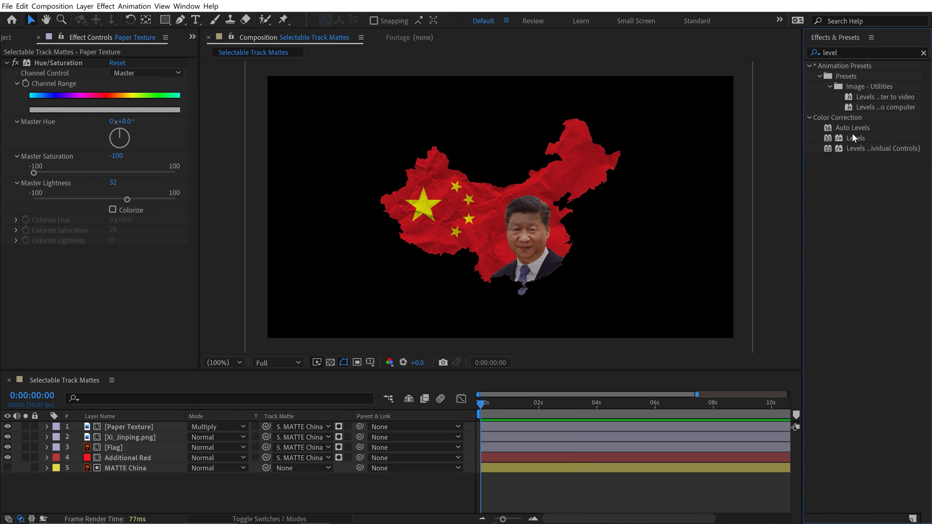
left_click_drag(854, 137, 127, 426)
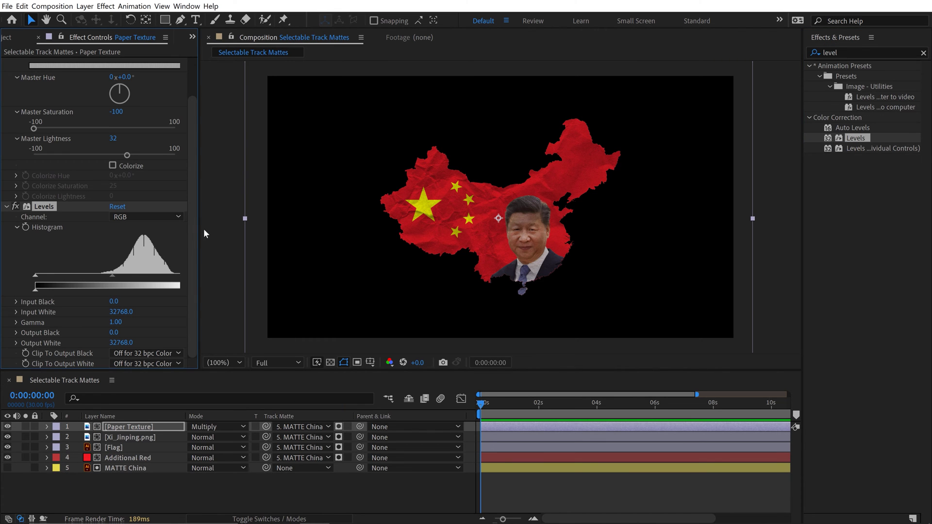
Adjust the Levels histogram to input white 31097.5 and gamma 1.09.
left_click_drag(199, 226, 292, 226)
left_click_drag(189, 277, 177, 281)
left_click_drag(35, 275, 17, 271)
left_click_drag(108, 275, 122, 279)
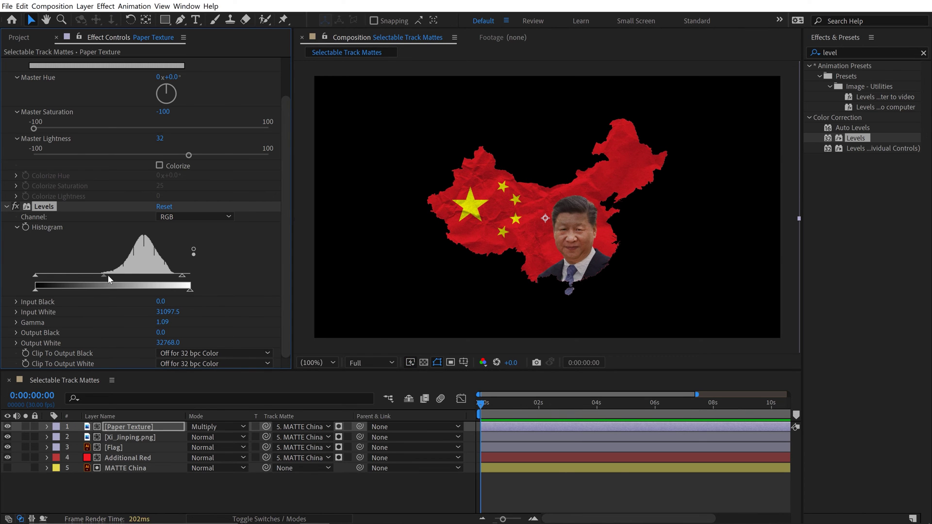
Parent Paper Texture, Xi_Jinping.png, Flag and Additional Red together to MATTE China.
left_click(121, 468)
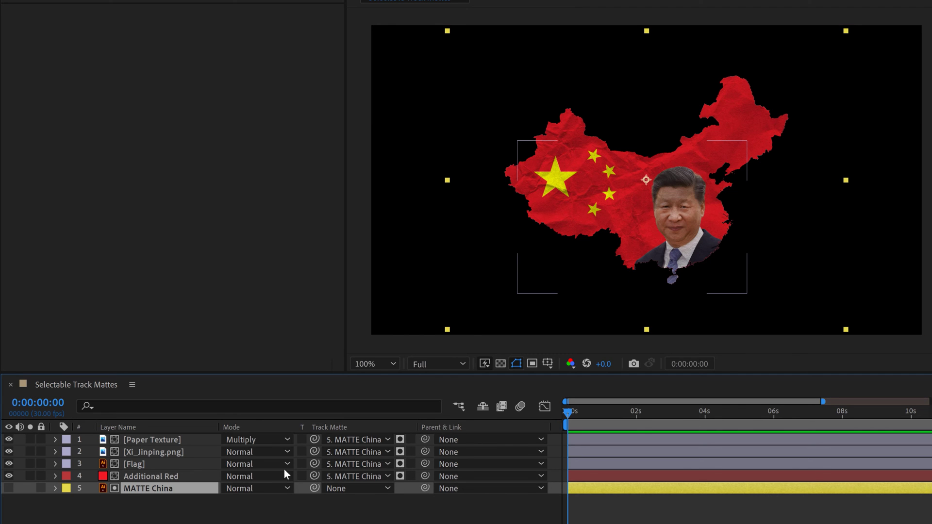
left_click(143, 476)
left_click(148, 442, "shift")
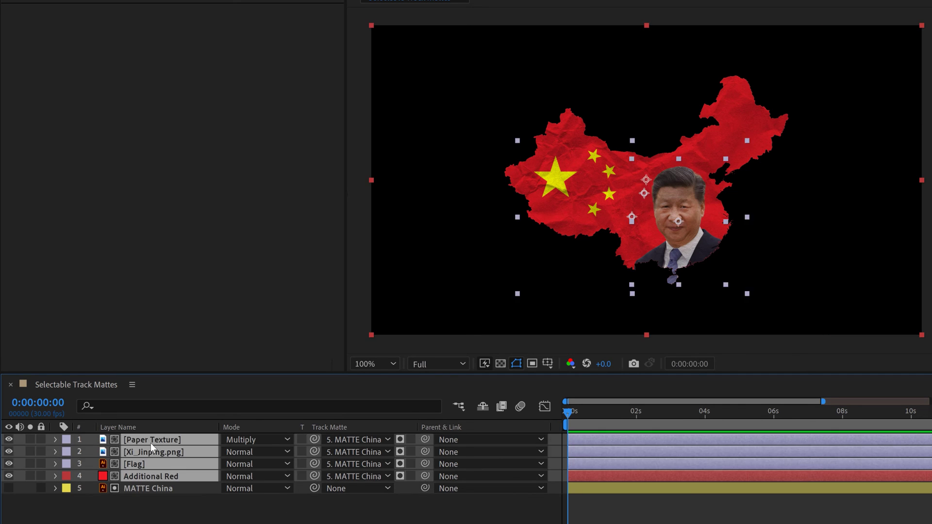
left_click_drag(424, 439, 148, 489)
mouse_move(669, 203)
left_mouse_down()
mouse_move(618, 203)
mouse_move(596, 219)
mouse_move(613, 253)
mouse_move(661, 213)
left_mouse_up()
left_click(161, 514)
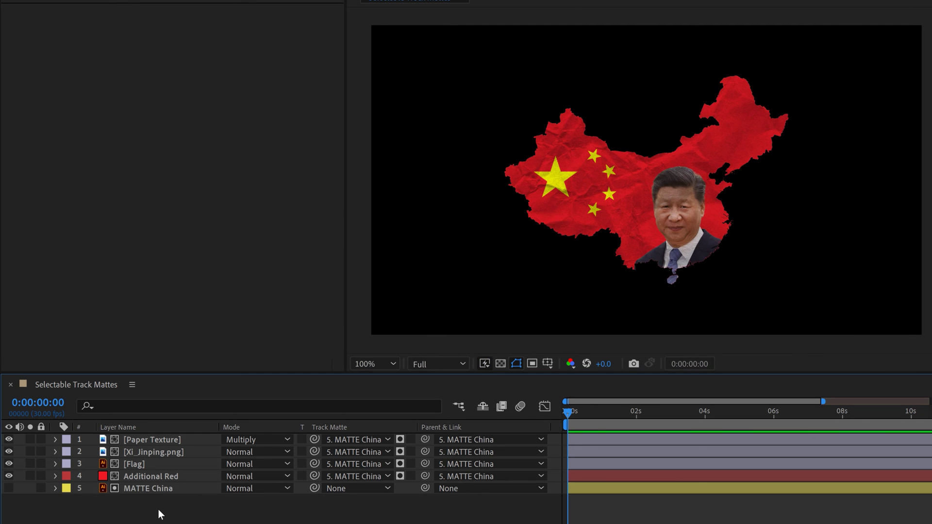
left_click(135, 440)
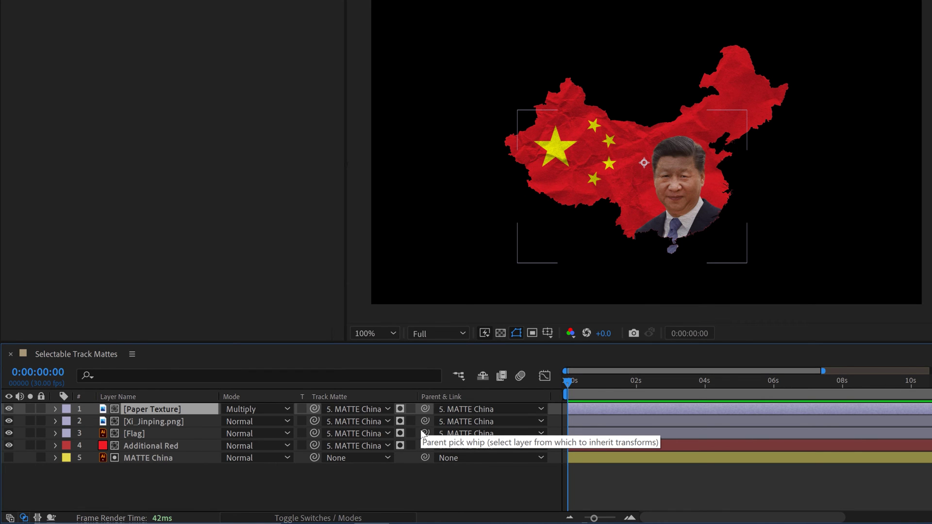
Duplicate Paper Texture, move the copy below MATTE China, invert its matte, and briefly solo it.
key("ctrl+d")
left_click_drag(145, 413, 143, 481)
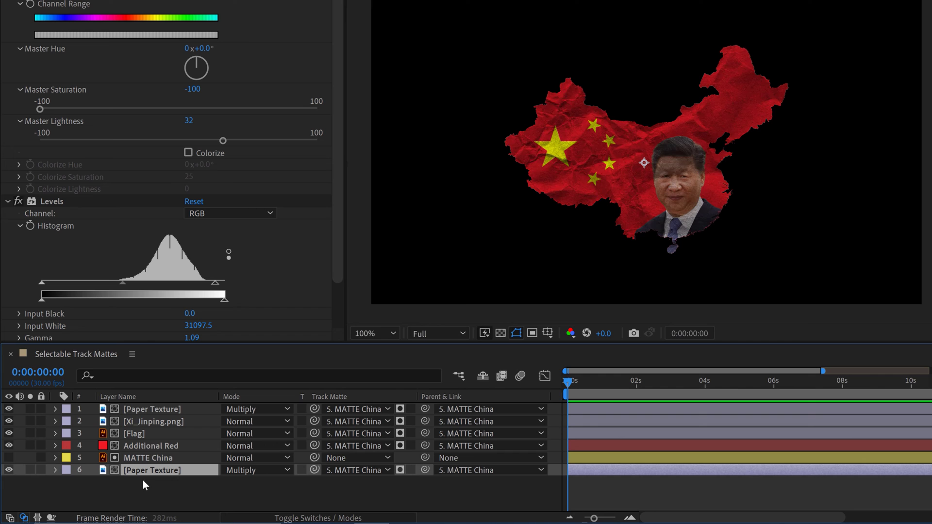
left_click(411, 470)
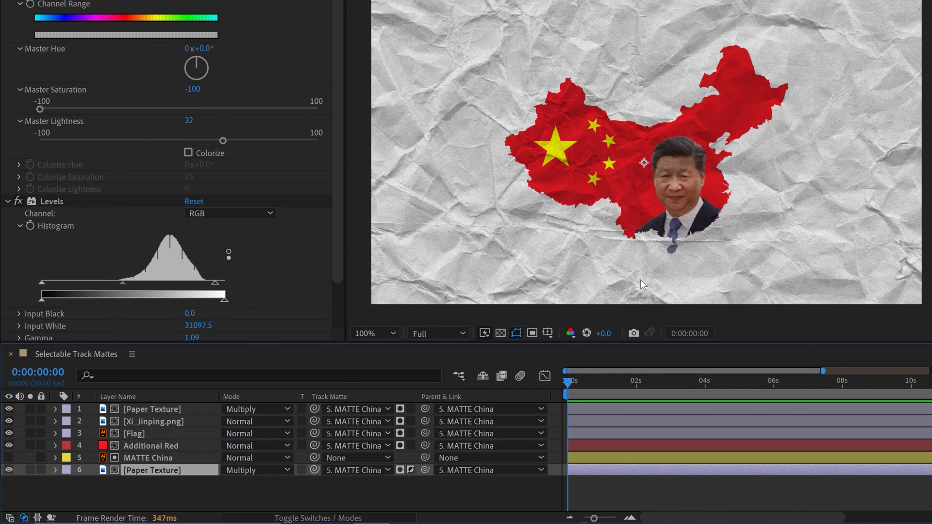
left_click(29, 471)
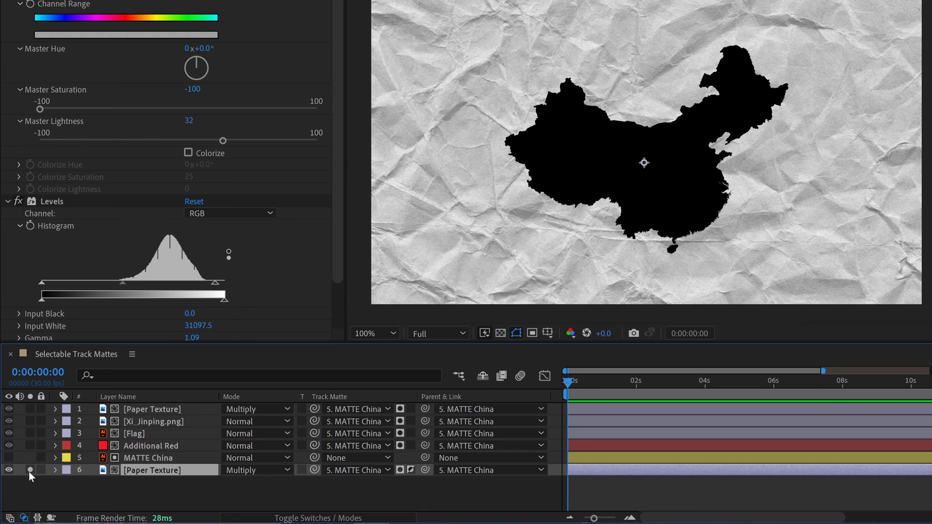
left_click(30, 470)
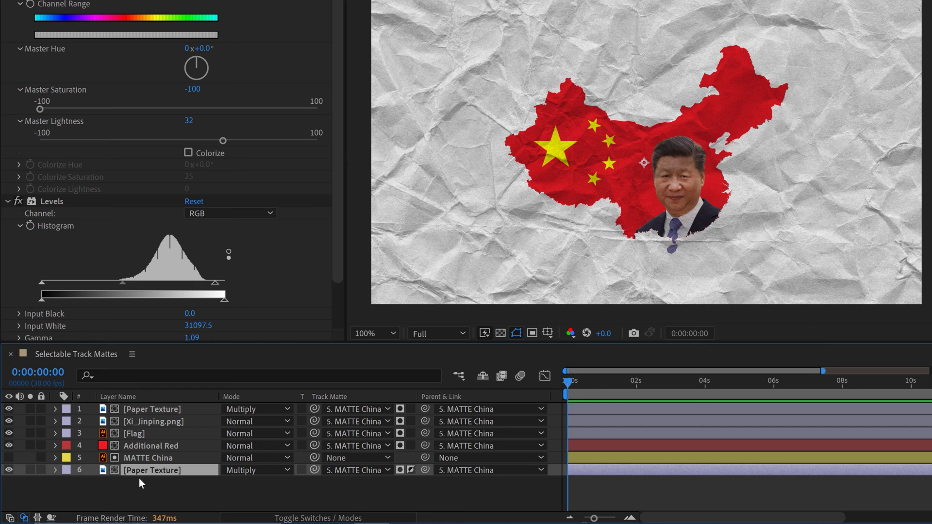
Duplicate Additional Red, place the copy below MATTE China, and invert its matte to fill outside China.
left_click(123, 495)
left_click(127, 447)
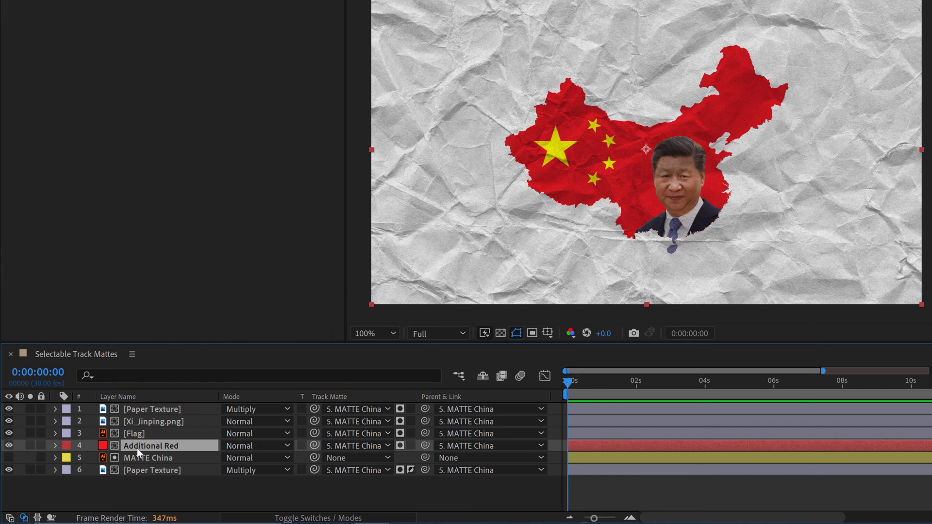
key("ctrl+d")
left_click_drag(141, 447, 141, 499)
left_click(411, 482)
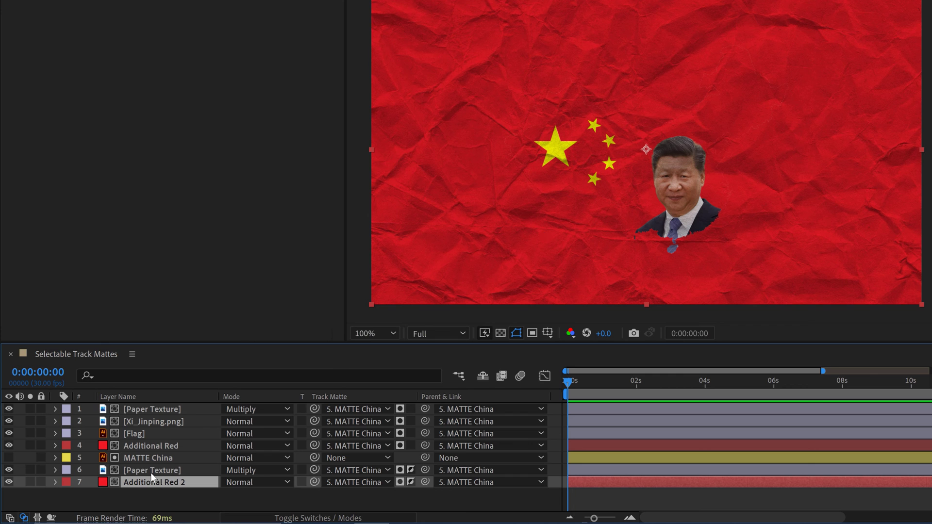
Lower Additional Red 2 and the second Paper Texture to 8% opacity.
left_click(190, 470, "shift")
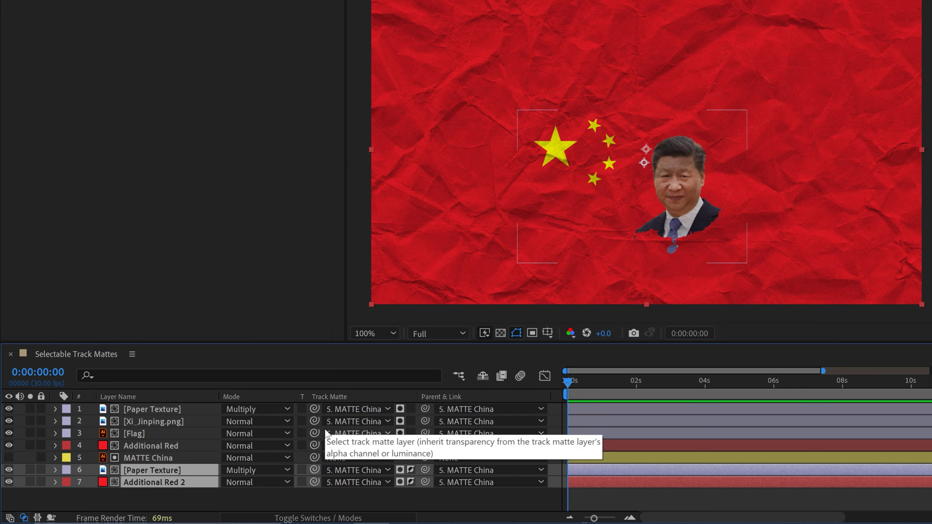
key("t")
left_click_drag(217, 480, 159, 472)
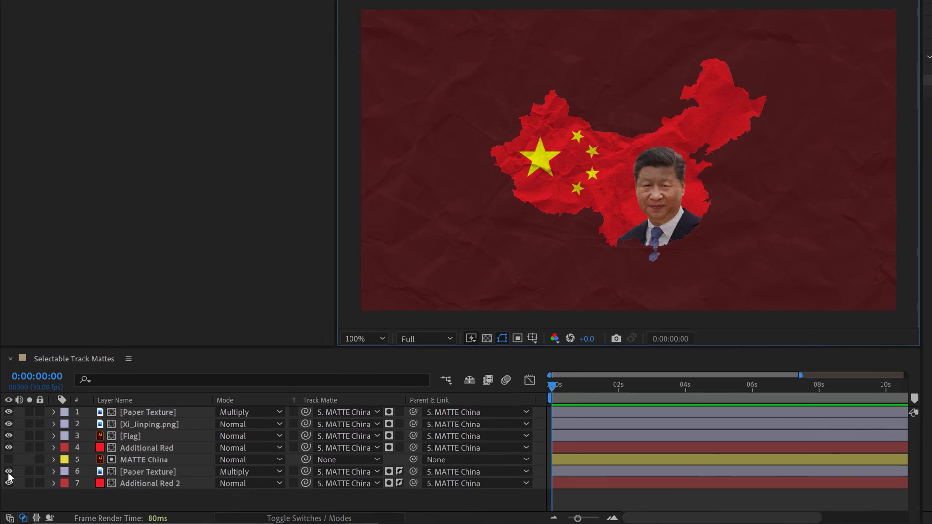
Hide the two outside background layers and add the Composition Border shape layer named 'Border'.
left_click_drag(9, 483, 14, 474)
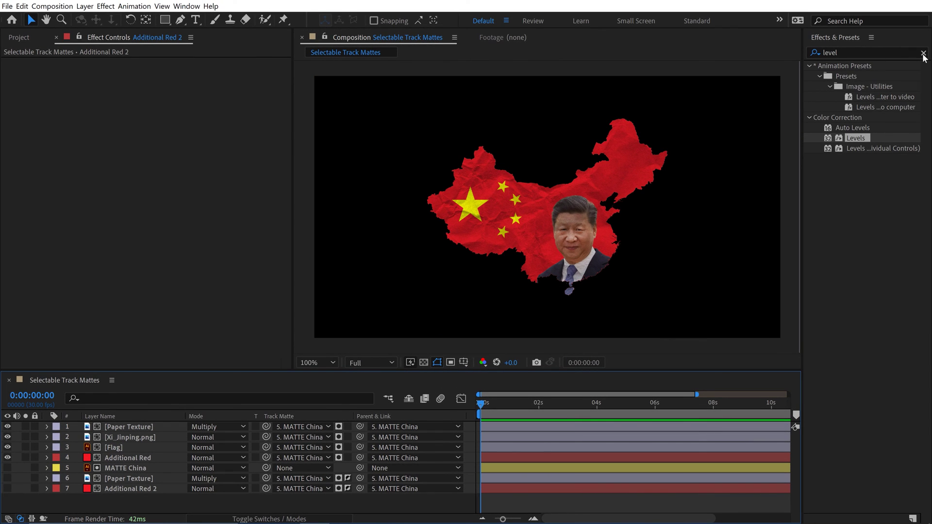
left_click(924, 54)
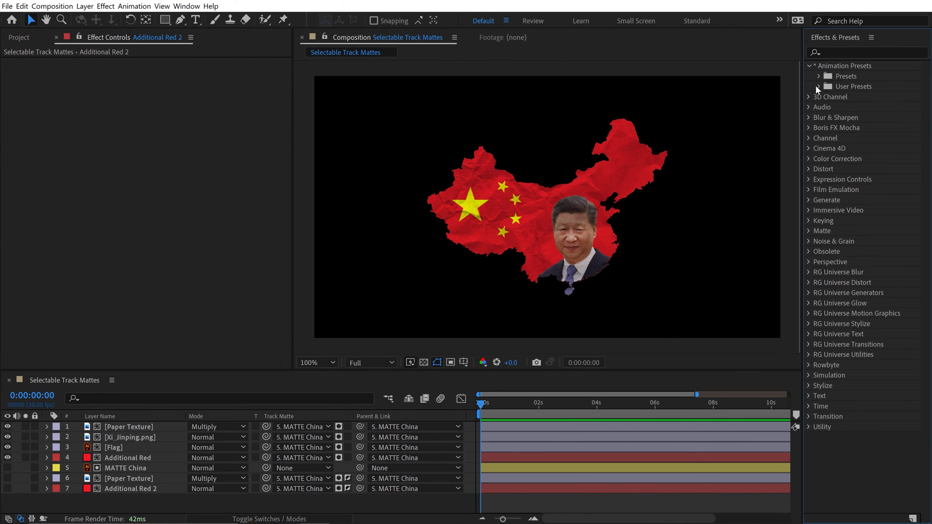
left_click(818, 87)
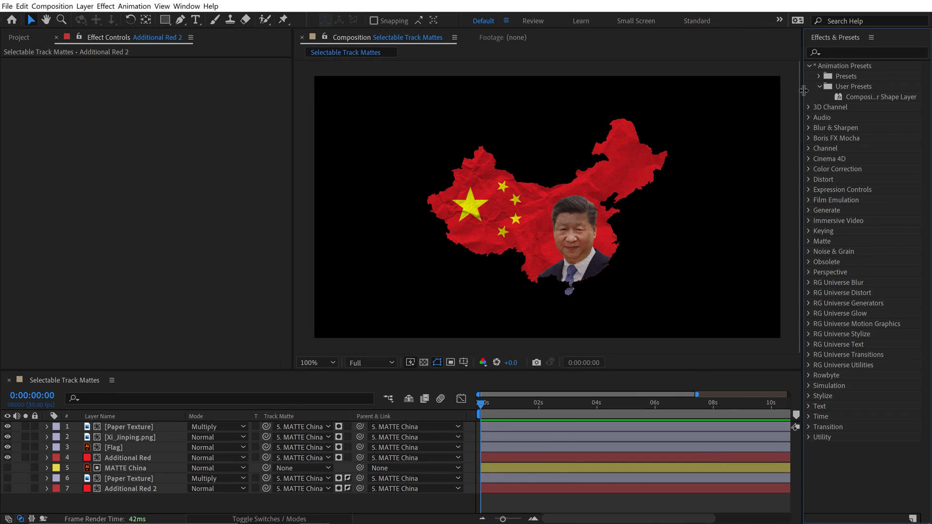
left_click_drag(803, 90, 746, 90)
double_click(836, 96)
key("Return")
type("Border")
key("Return")
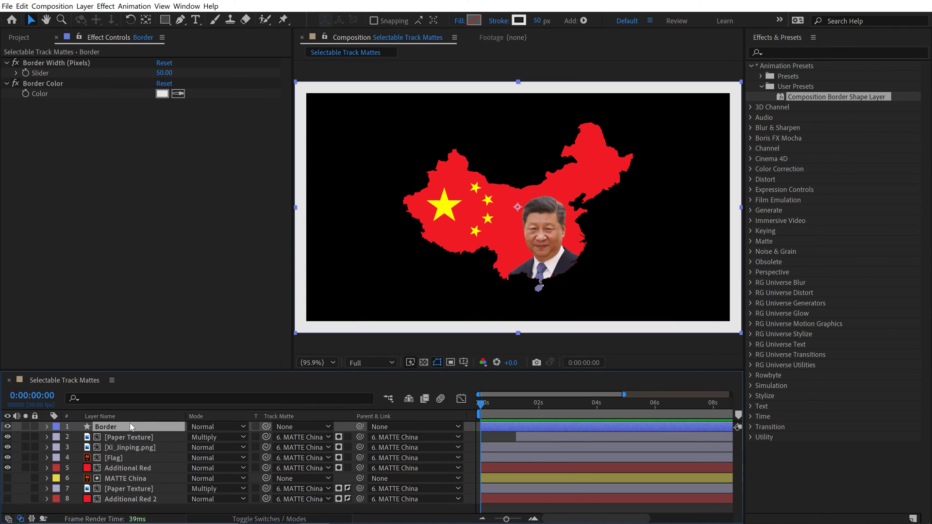
Set the Border layer's colour to red EE1C25.
left_click(163, 93)
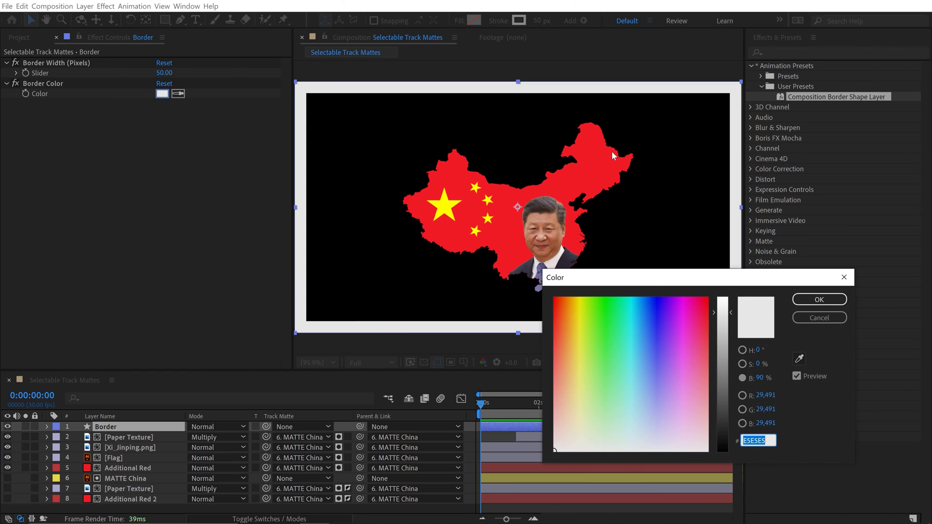
type("EE1C25")
key("Tab")
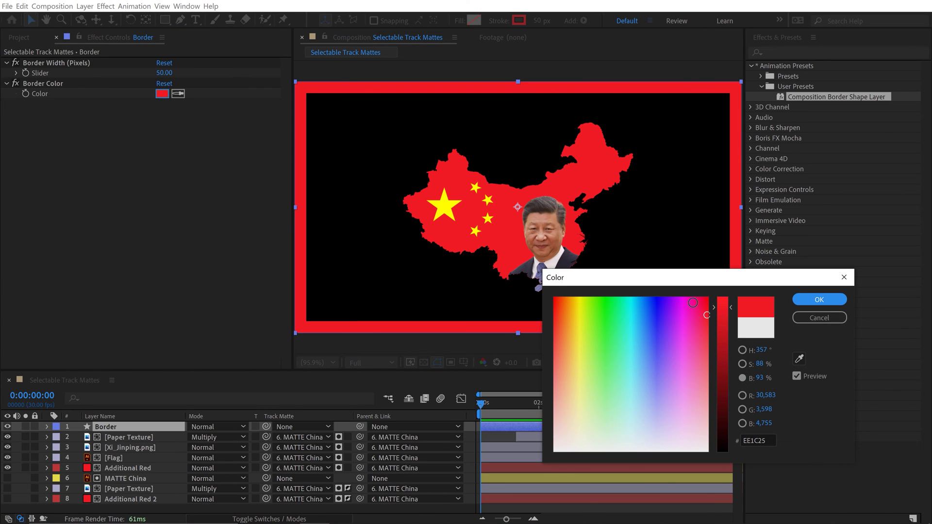
left_click(821, 300)
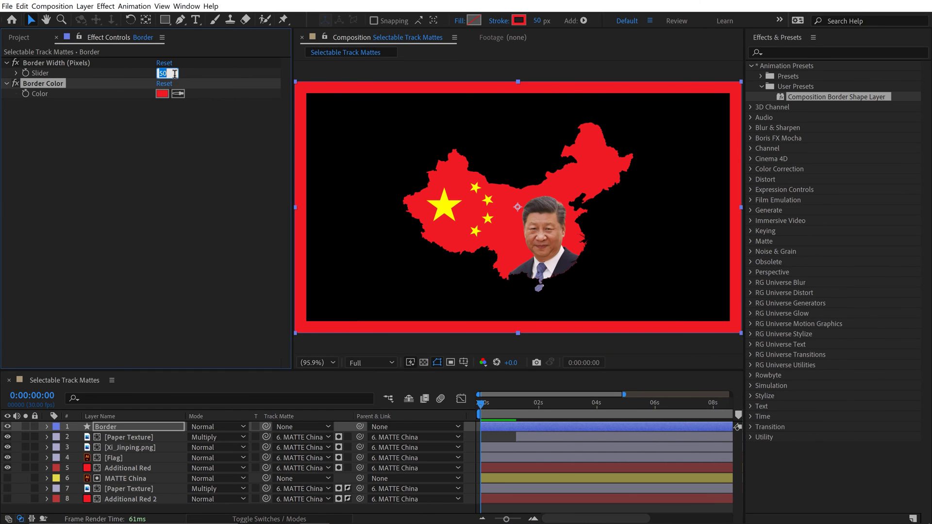
left_click(171, 160)
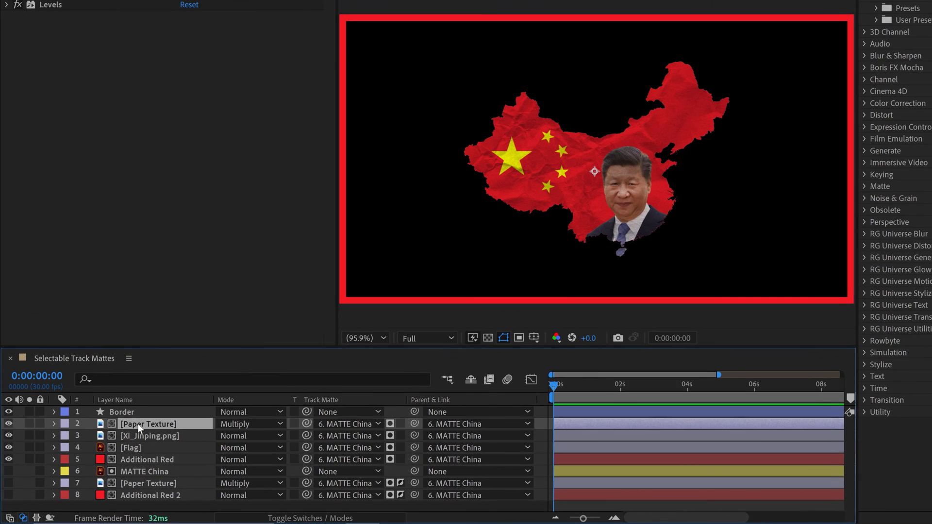
Put a Paper Texture copy on top, matte it to Border, and show Border again.
key("ctrl+d")
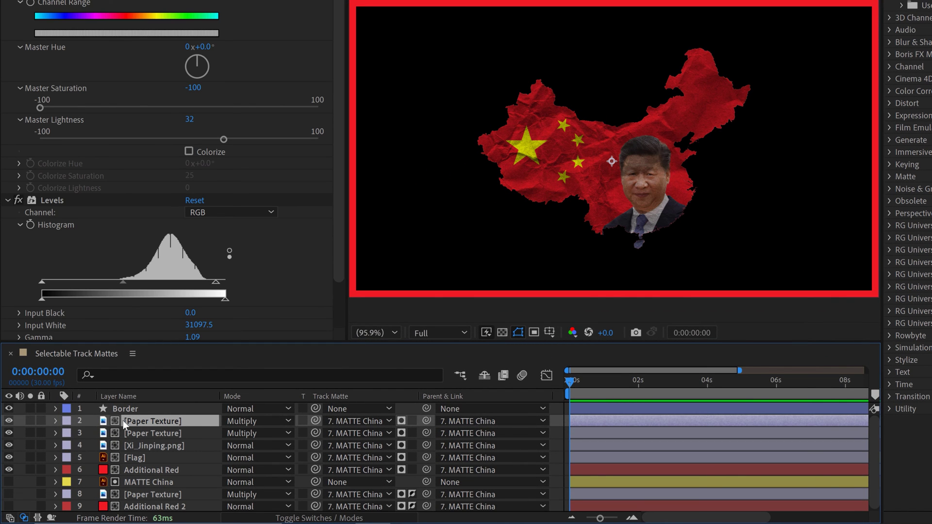
left_click_drag(132, 409, 133, 410)
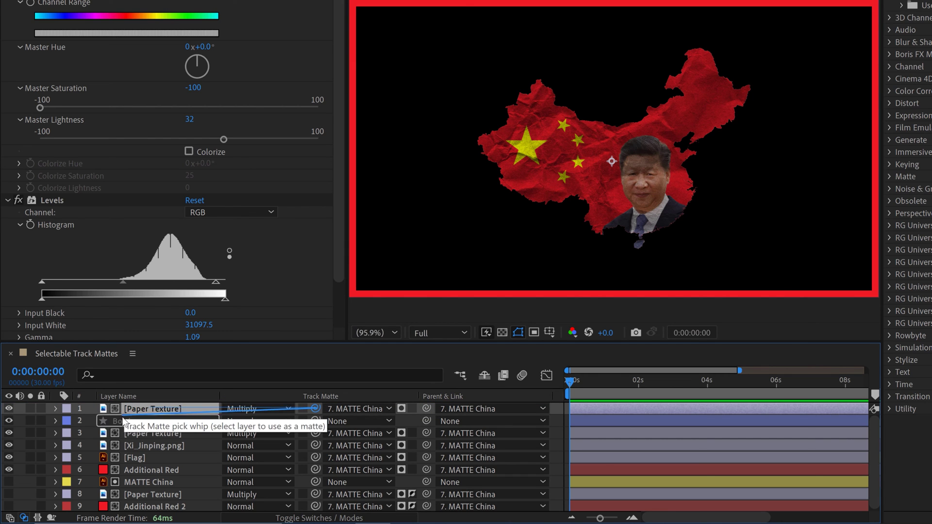
left_click_drag(123, 422, 123, 421)
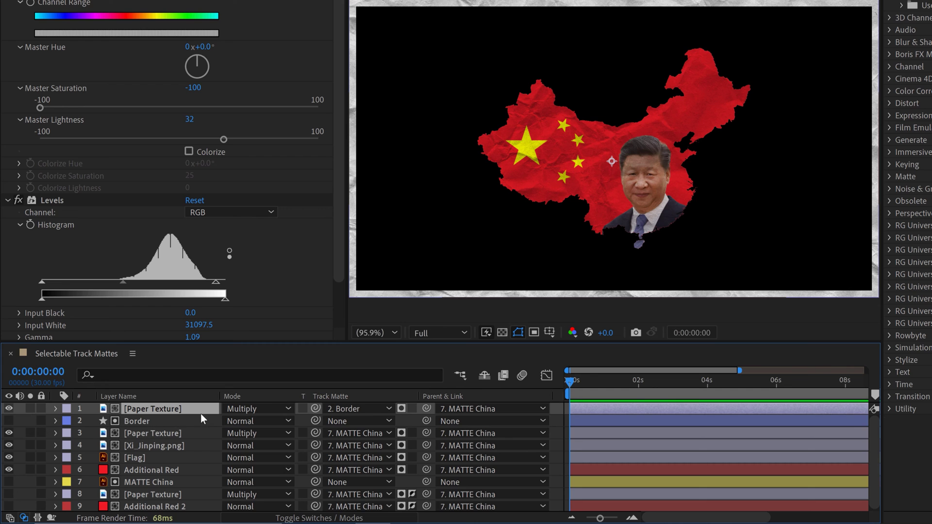
left_click(9, 421)
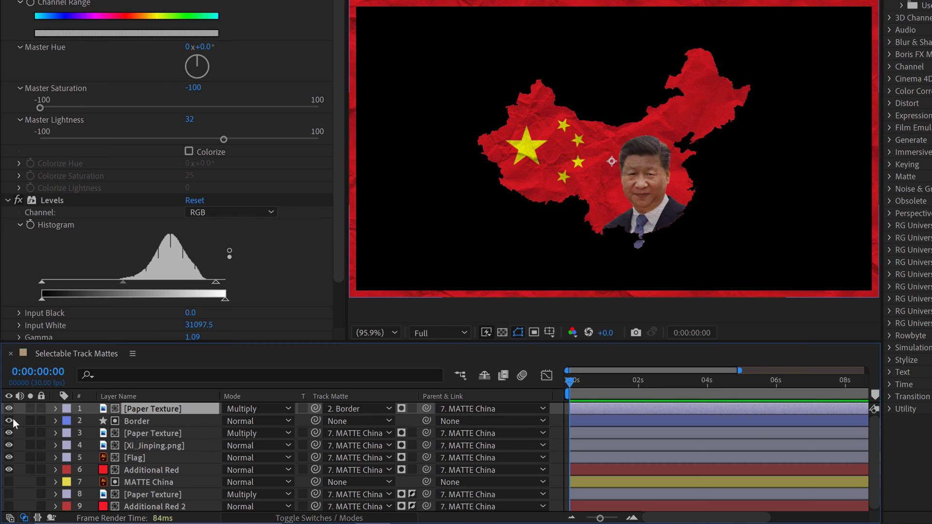